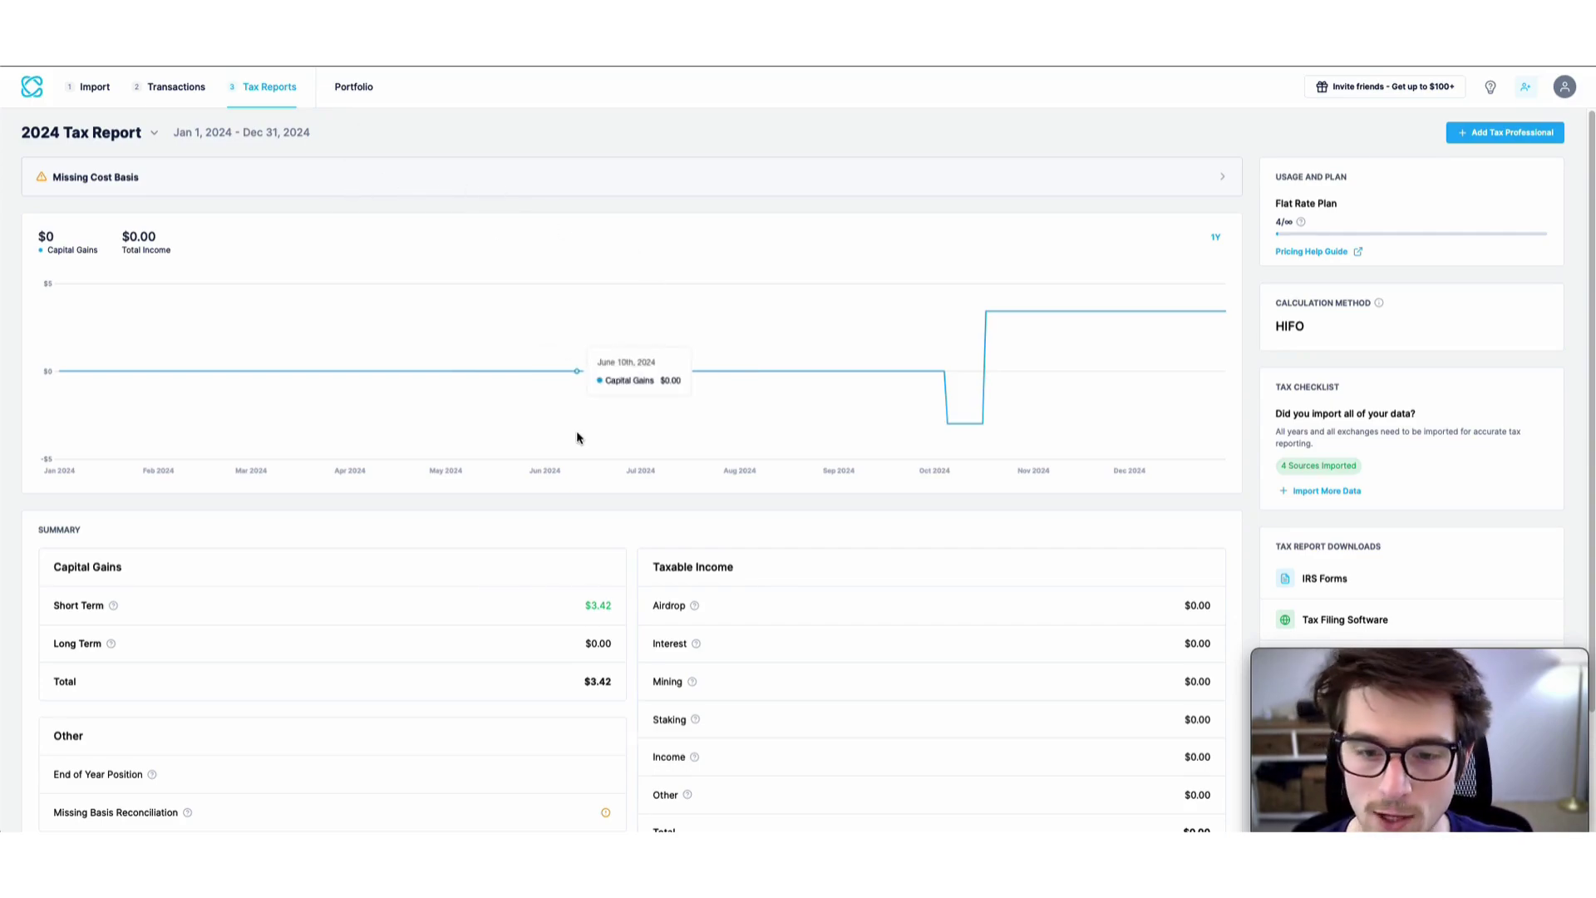
Open the Tax Filing Software export options in CoinLedger.
scroll(574, 424, "down", 3)
scroll(457, 373, "up", 3)
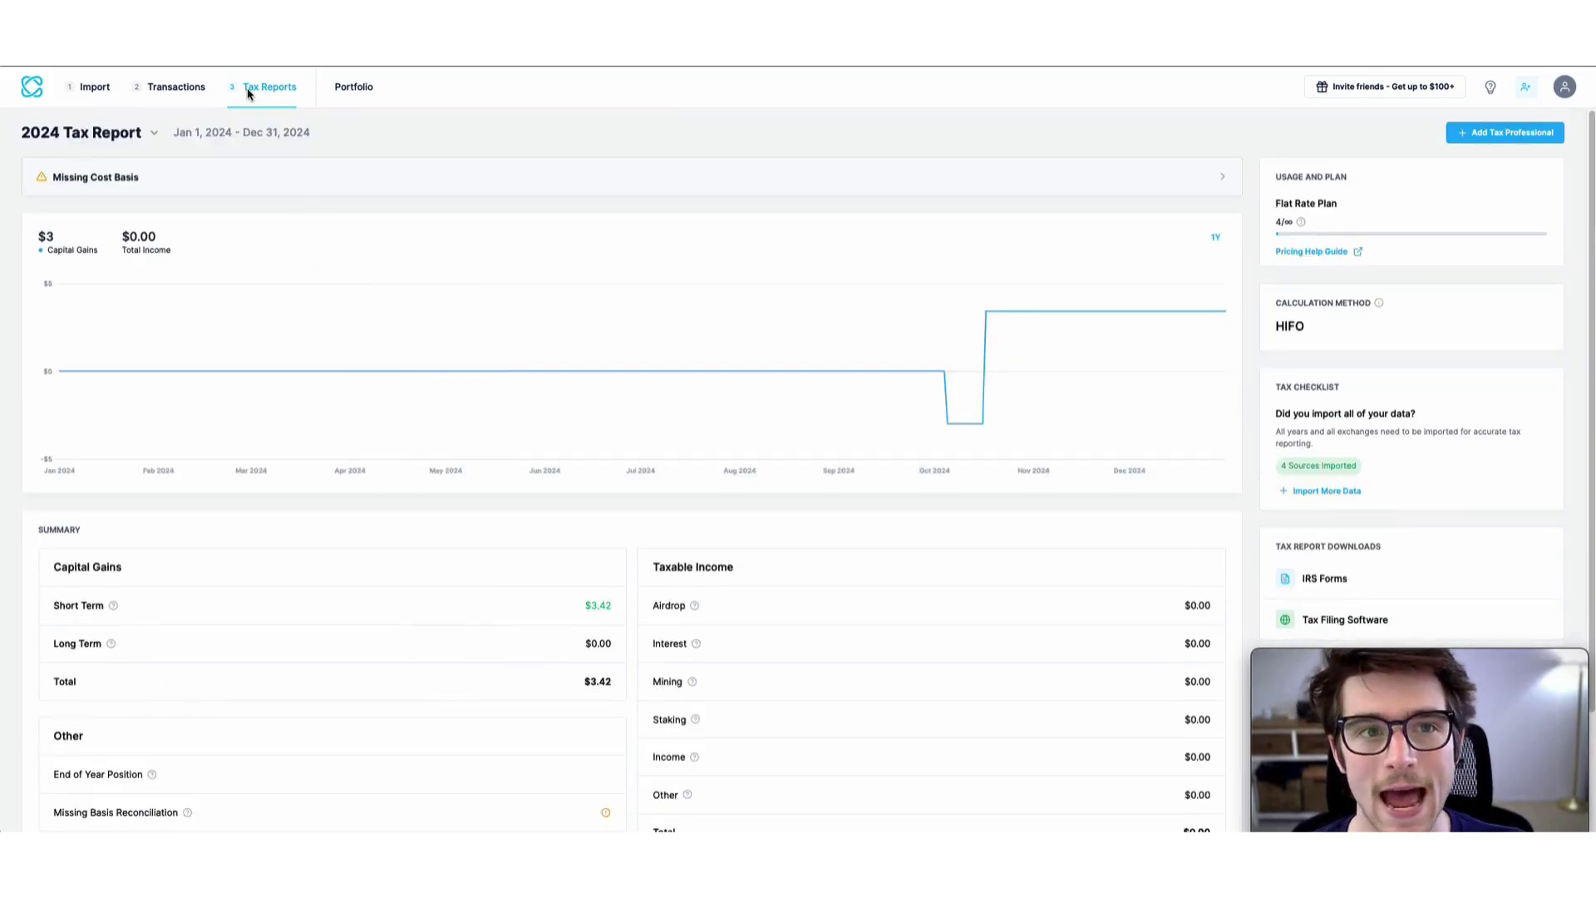
scroll(1180, 536, "down", 1)
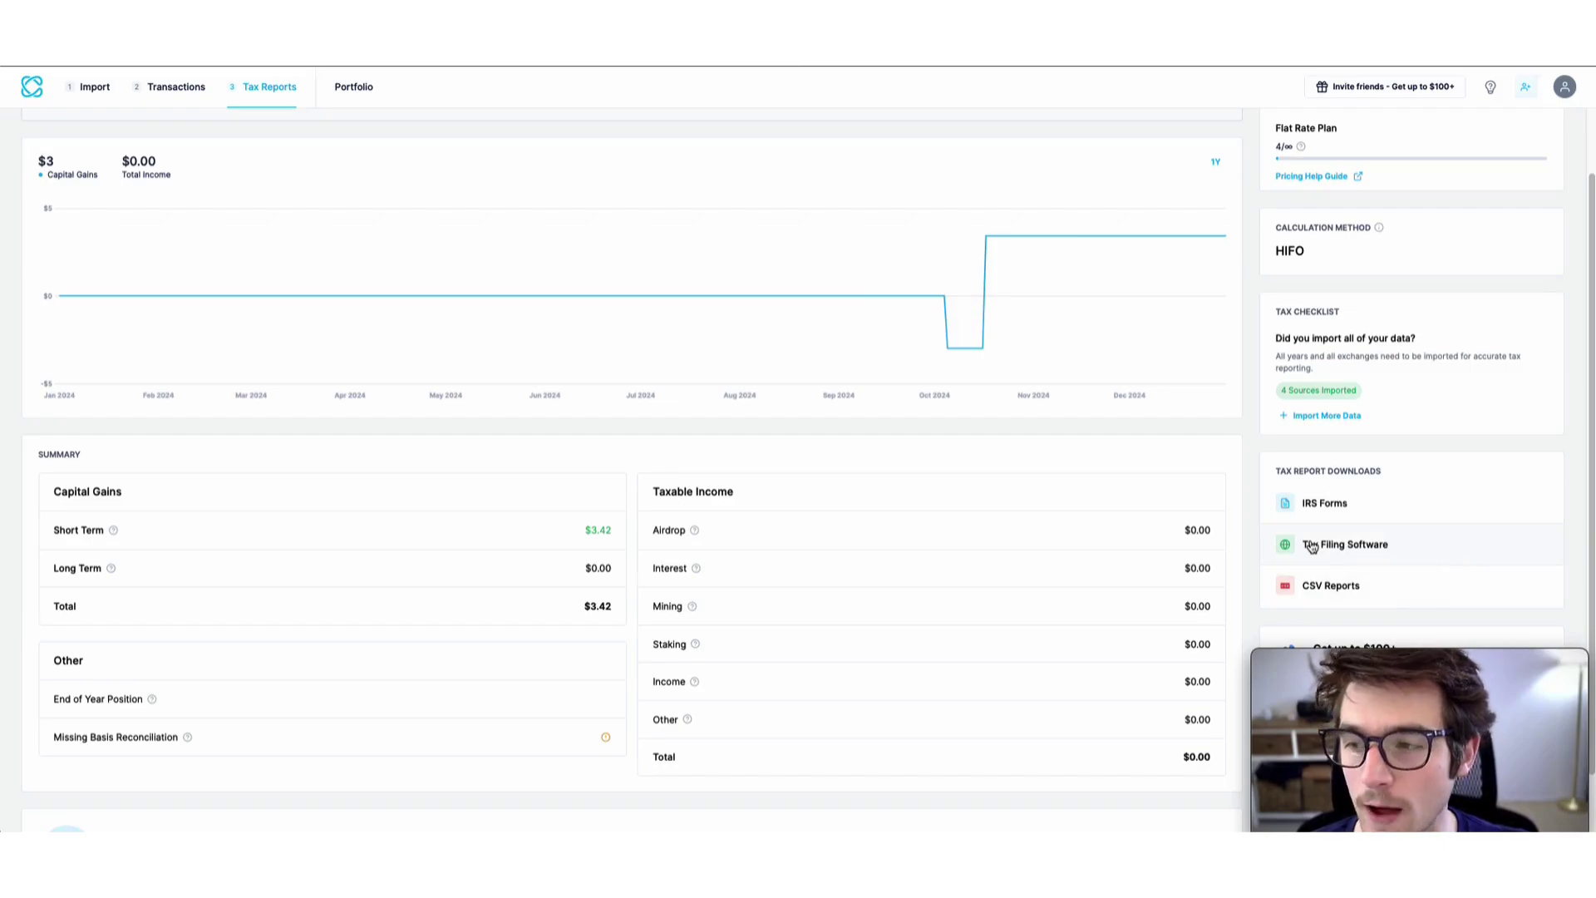
left_click(1311, 546)
Generate and download the TurboTax Online gain/loss CSV, then head over to TurboTax.
scroll(687, 478, "up", 3)
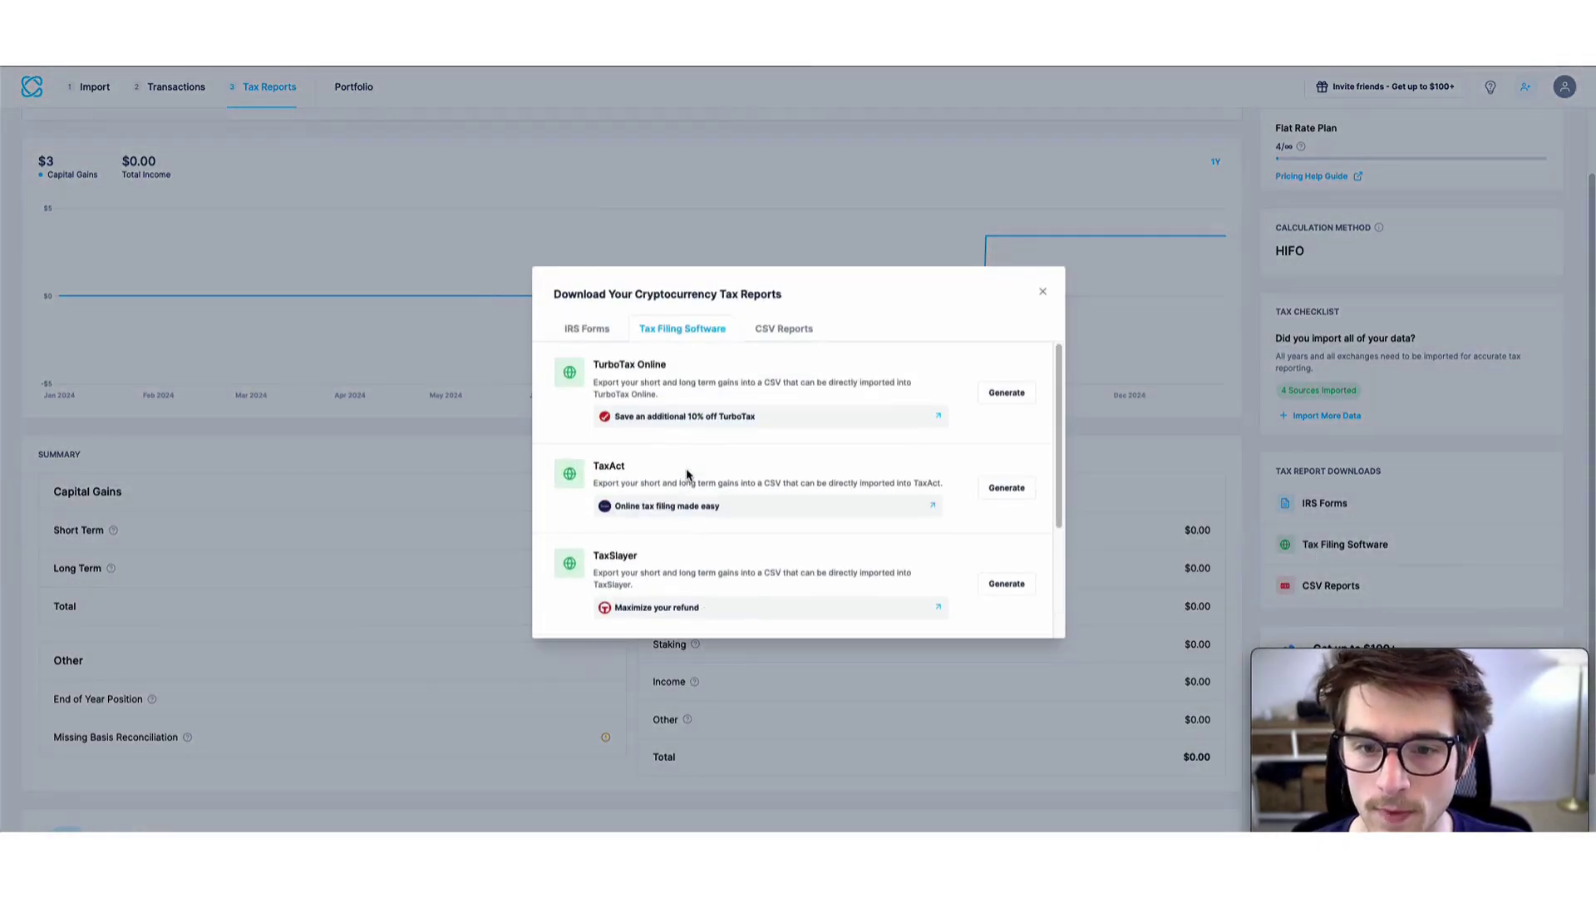
left_click(1006, 394)
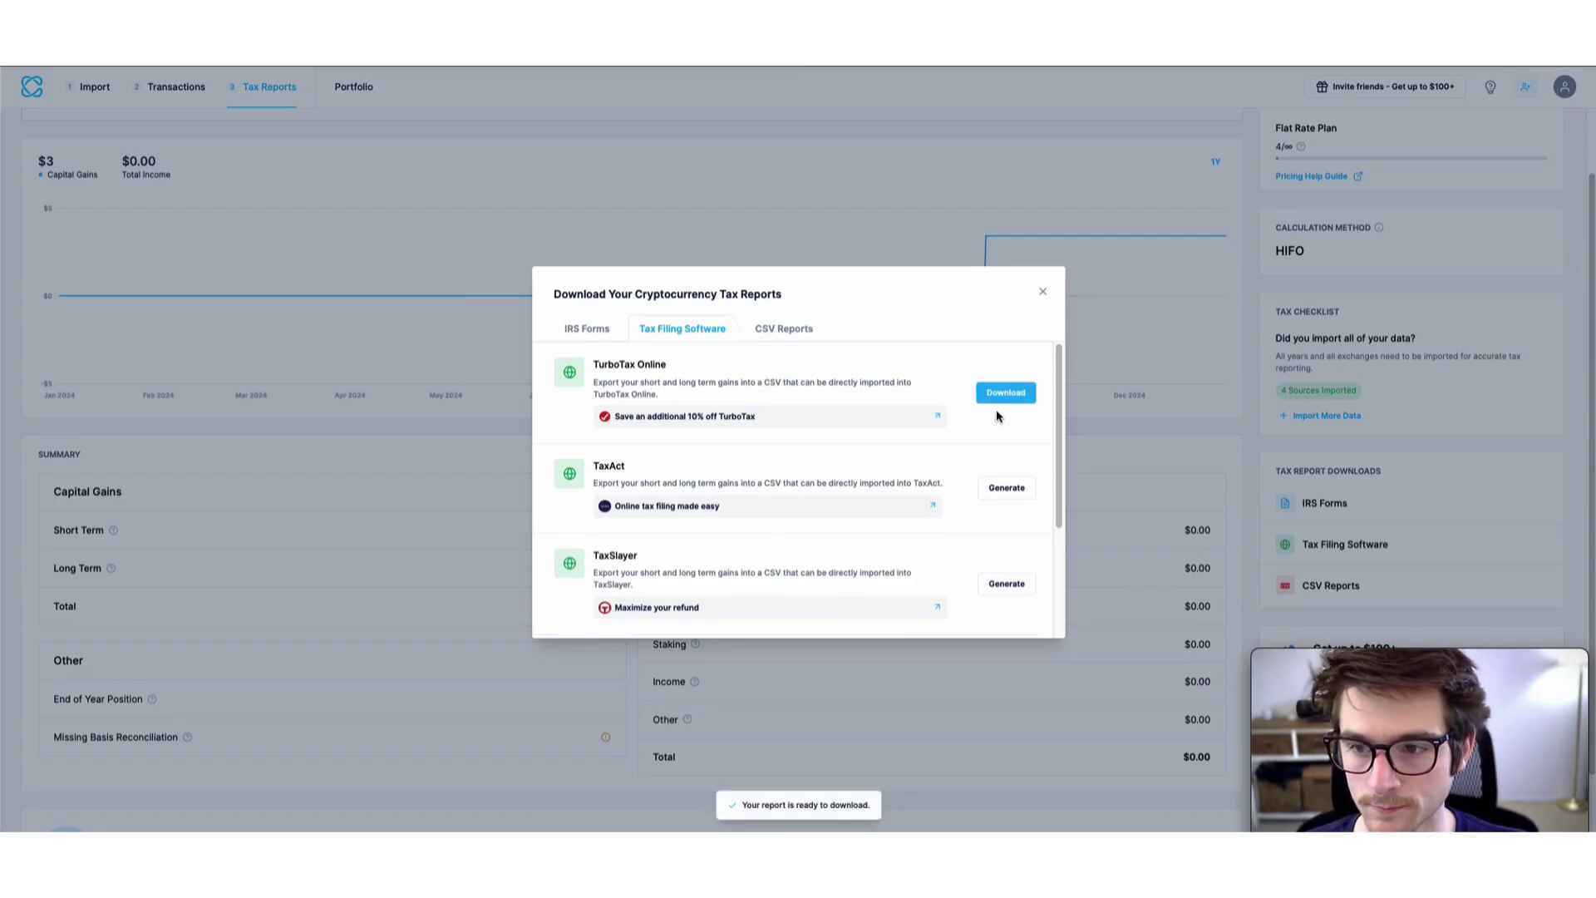
left_click(997, 395)
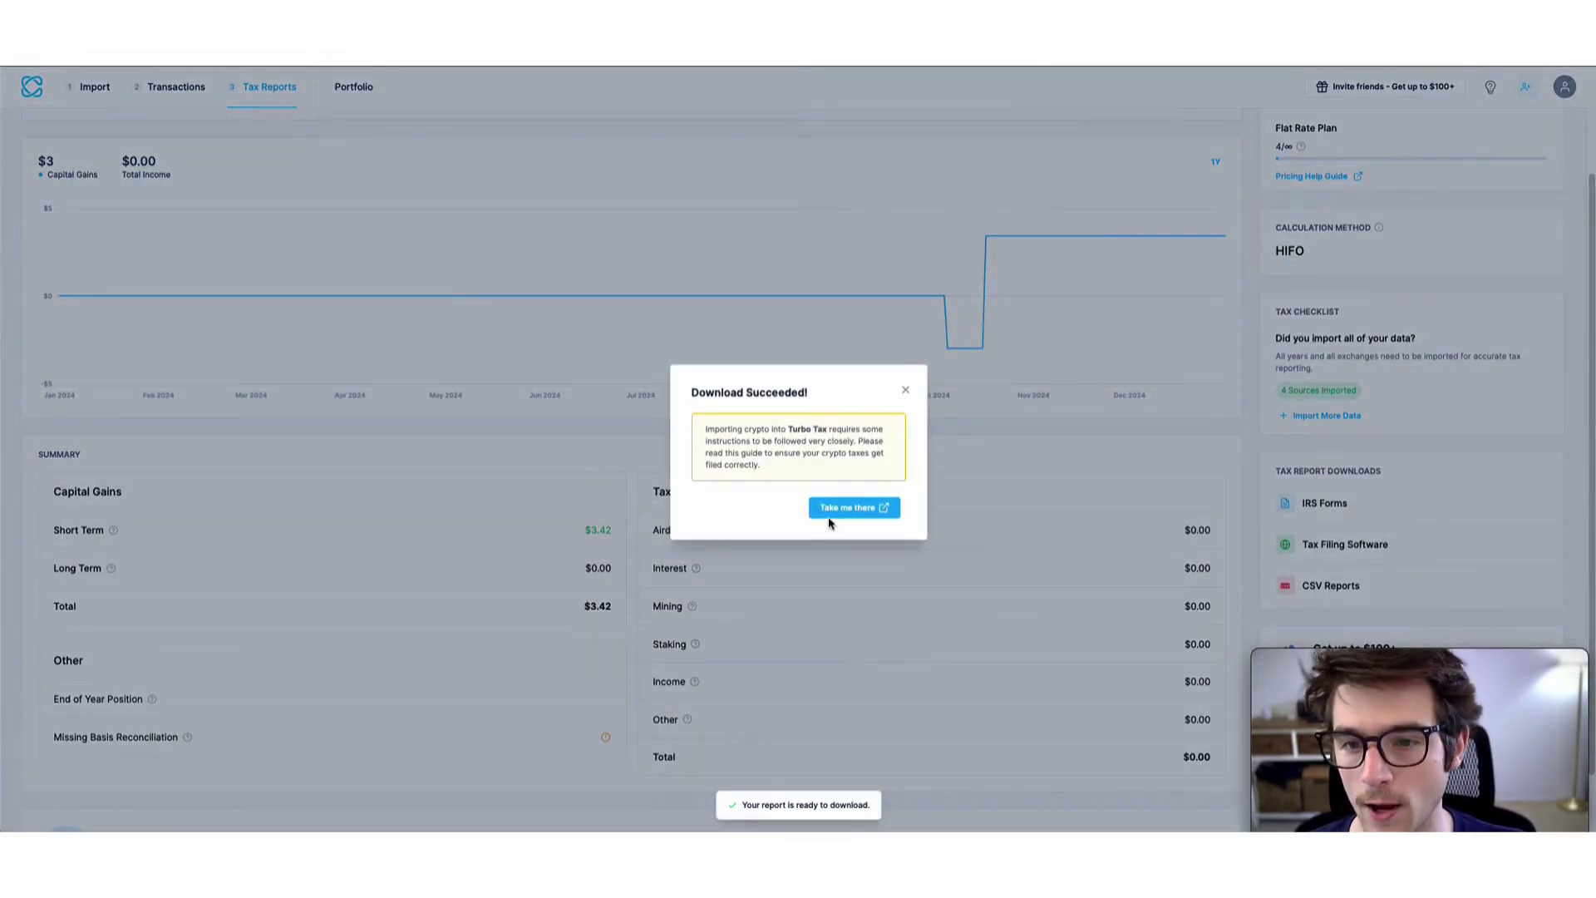
left_click(839, 508)
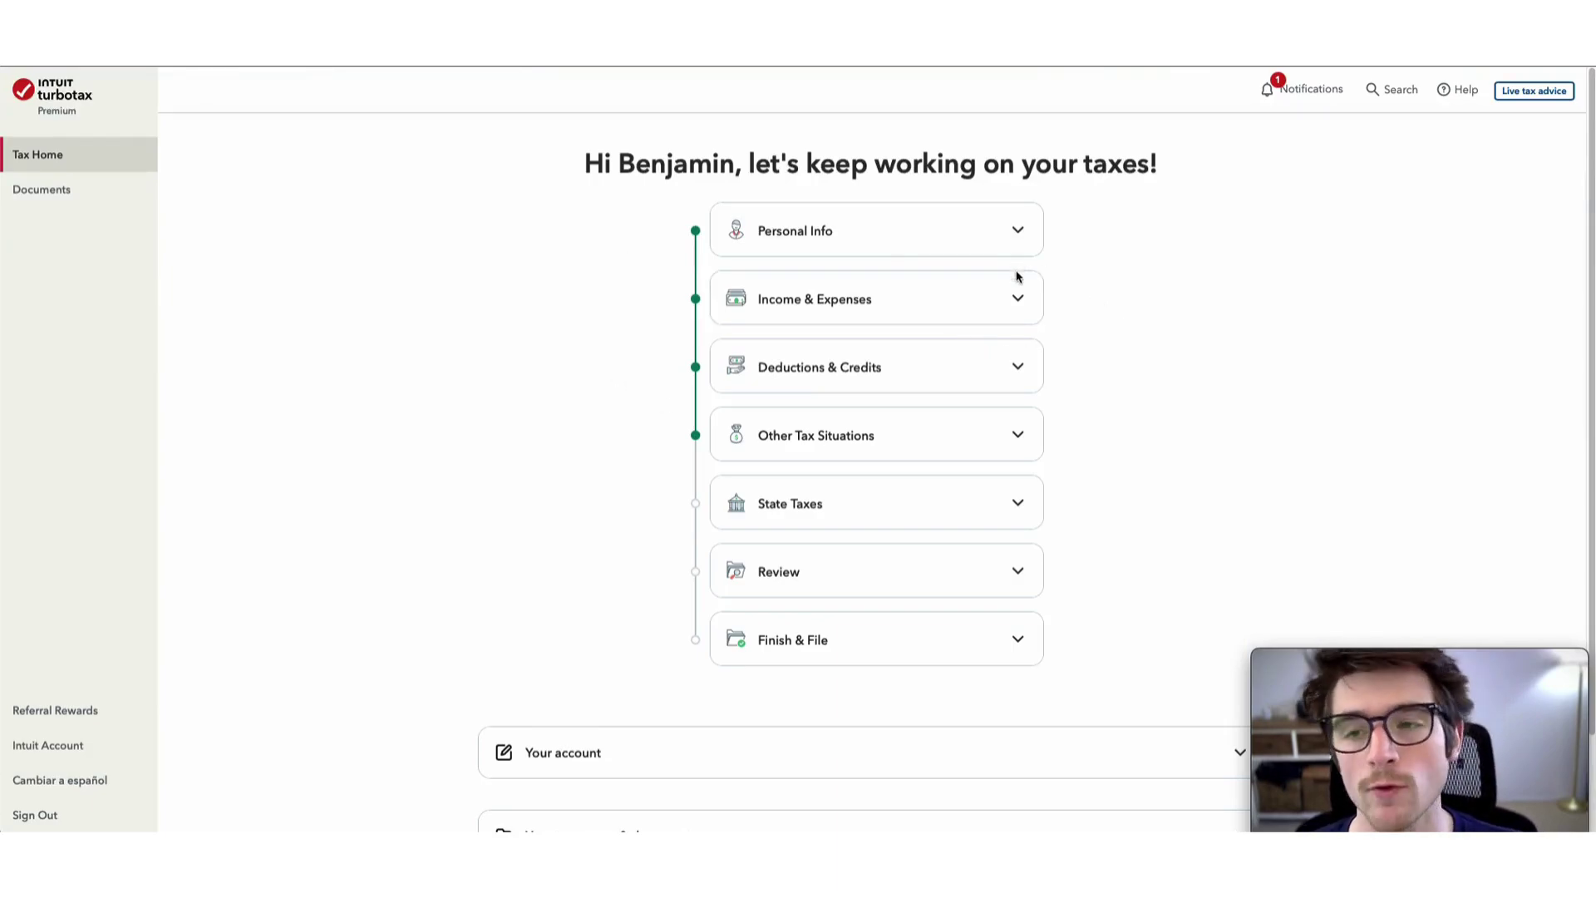
Expand Income & Expenses on Tax Home and review it to reach the Wages & Income list.
left_click(482, 339)
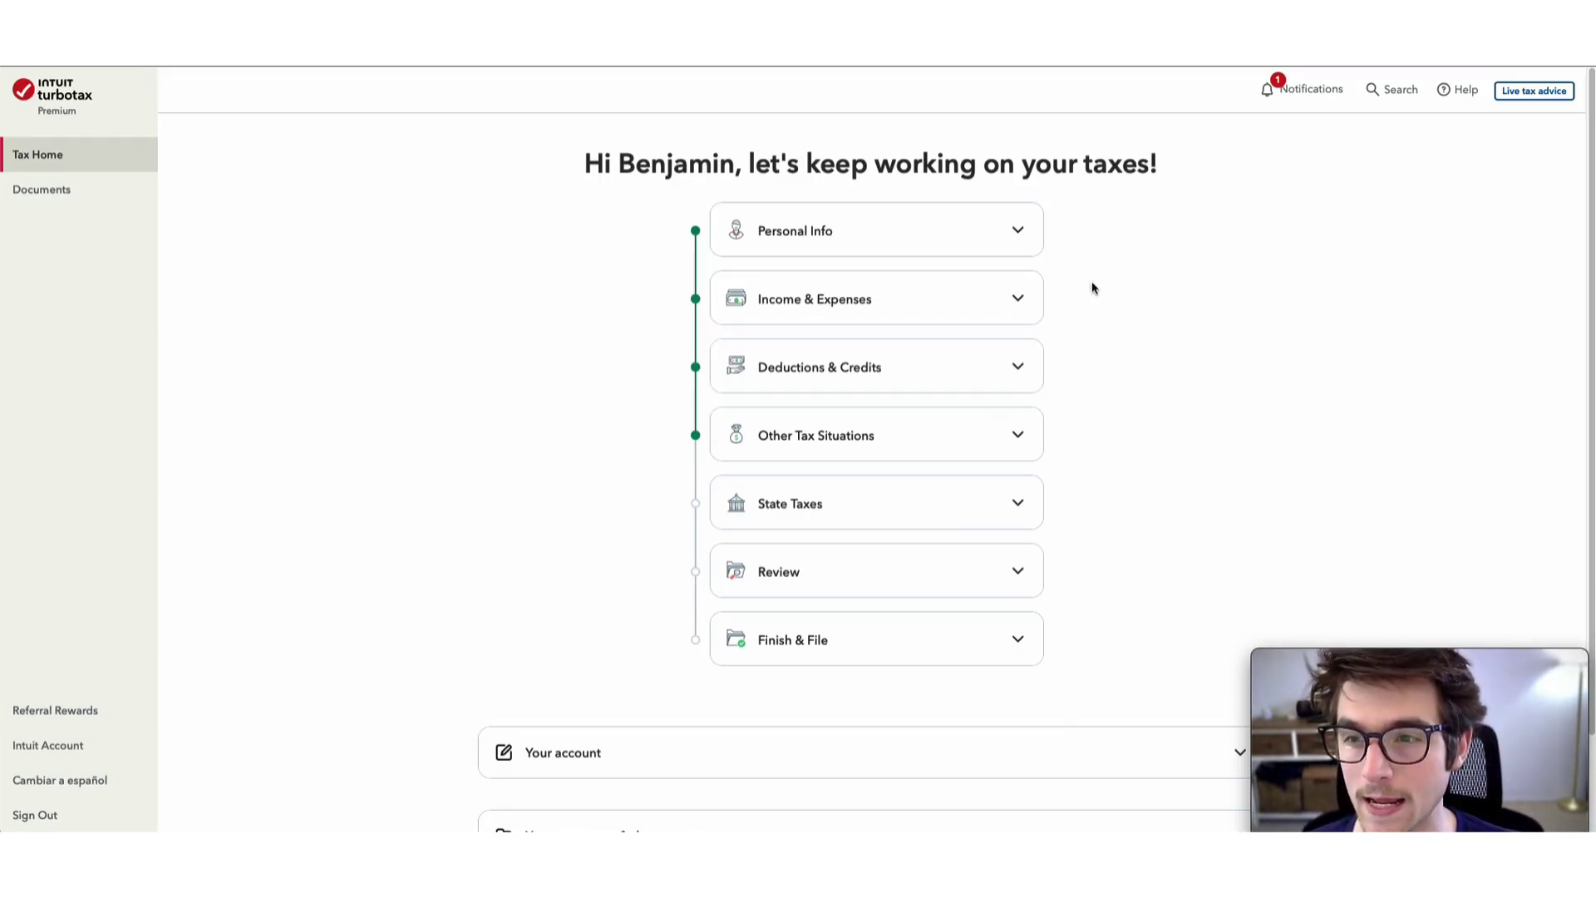
left_click(1005, 300)
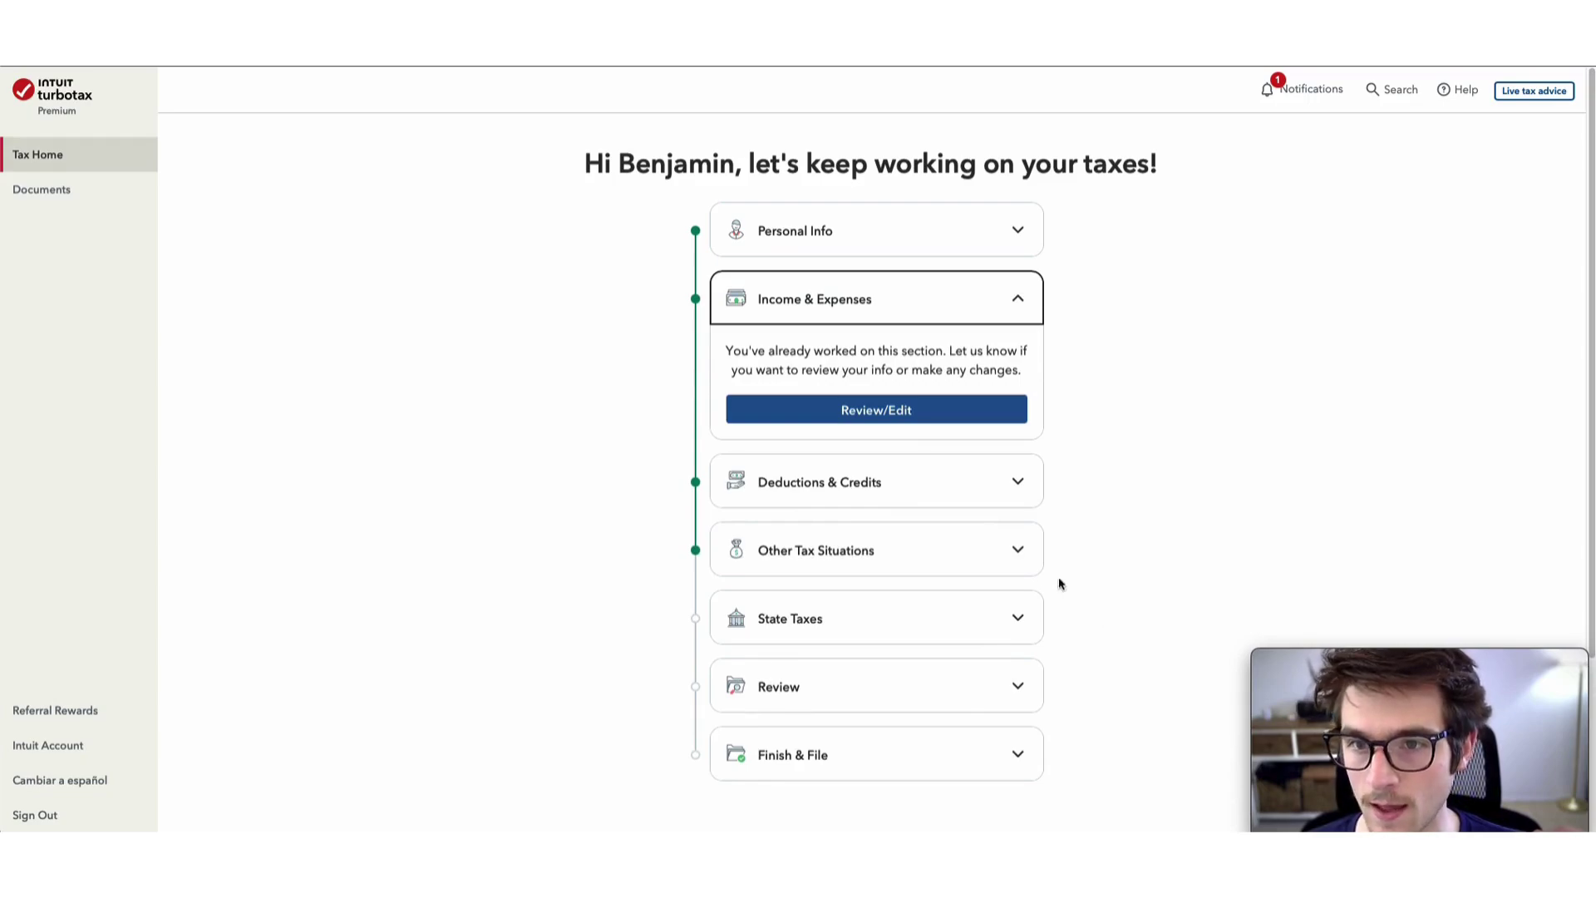
left_click(927, 420)
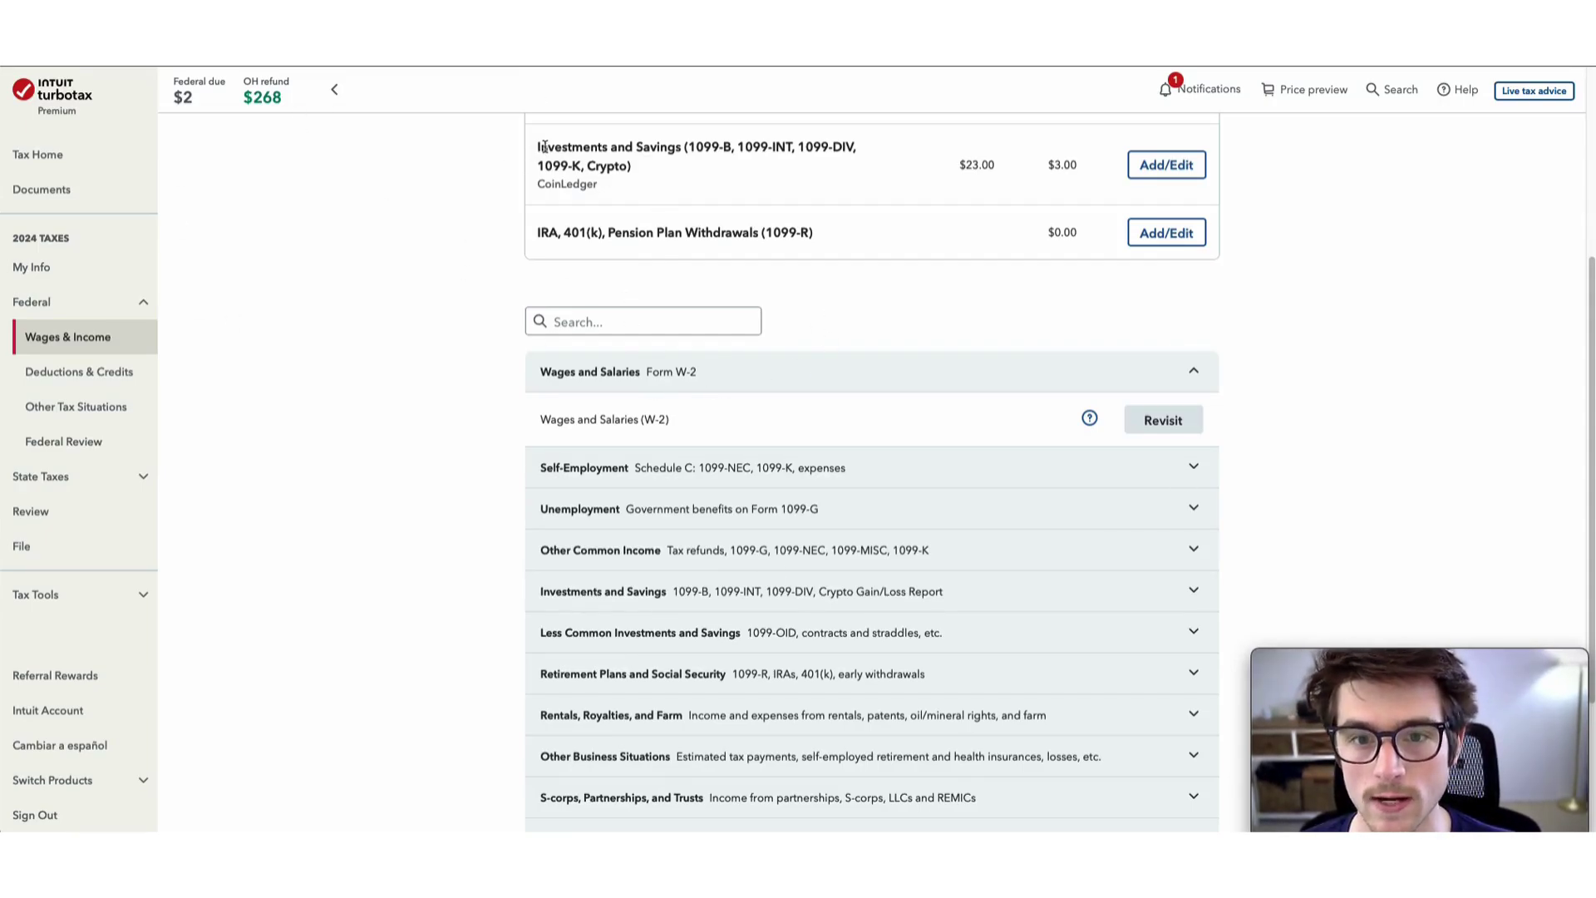
Edit Investments and Savings (1099-B, 1099-INT, 1099-DIV, 1099-K, Crypto) to see the $3.42 CoinLedger gain.
left_click_drag(539, 146, 712, 181)
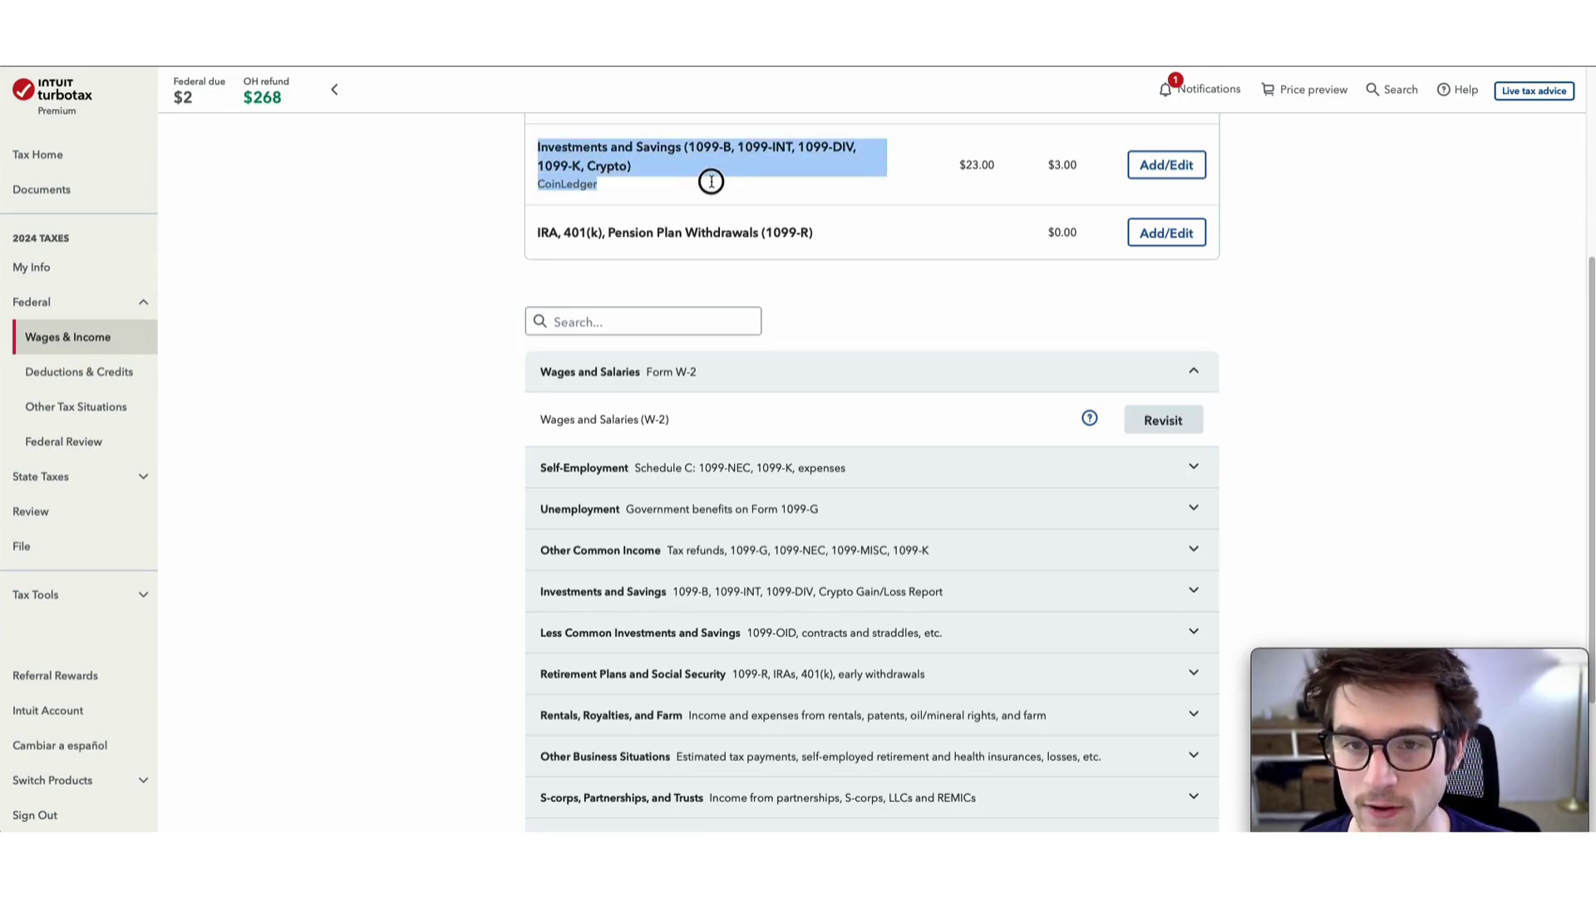
left_click(712, 181)
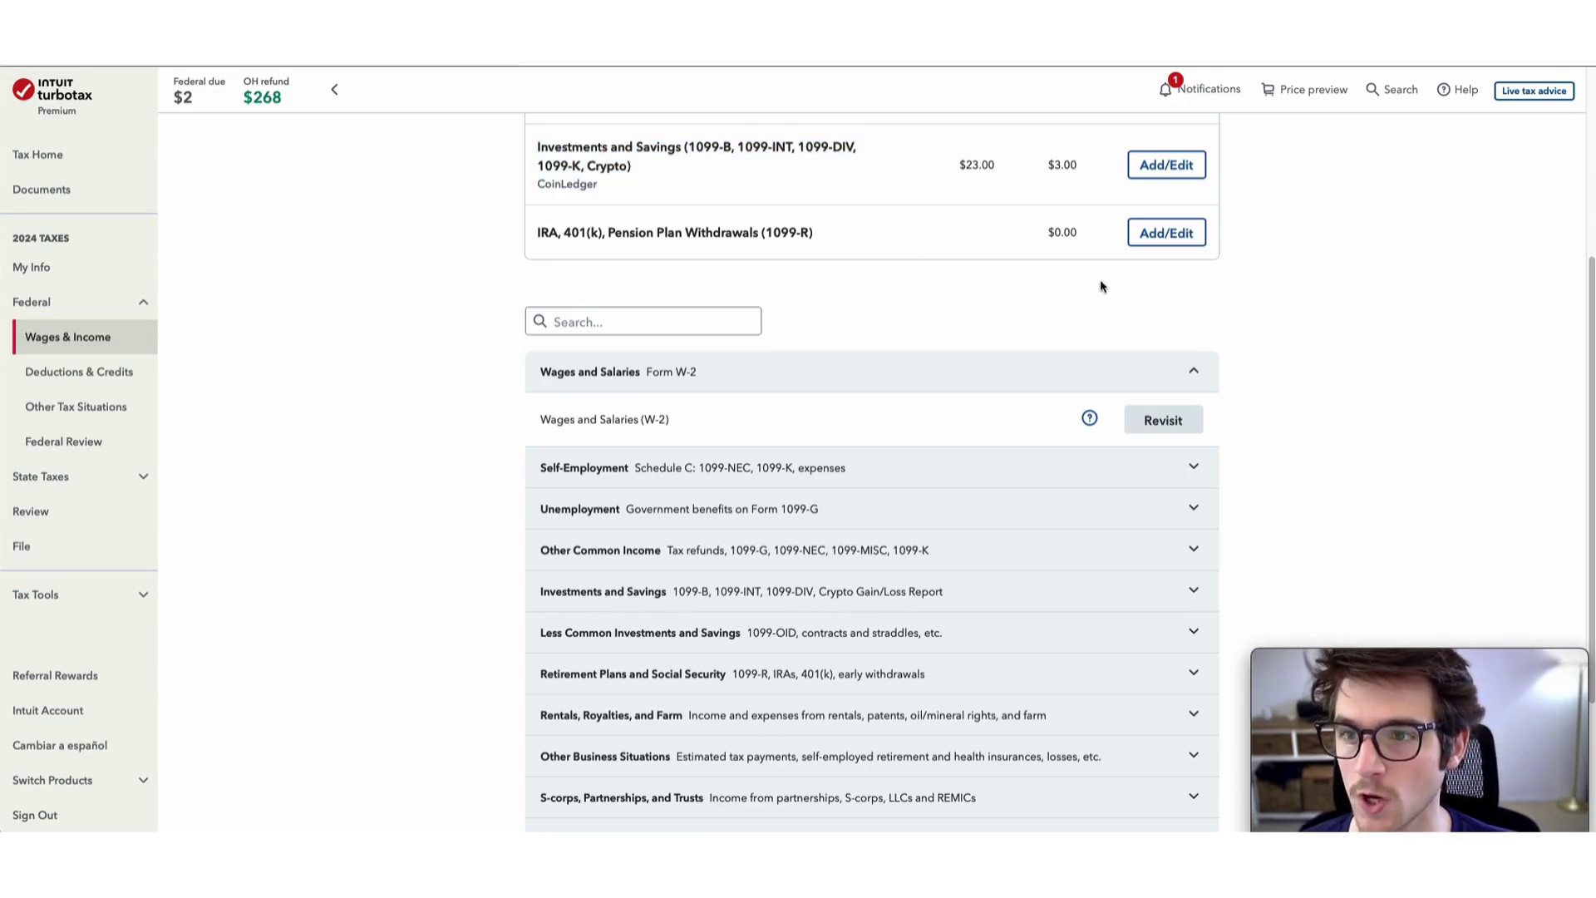
left_click(1178, 173)
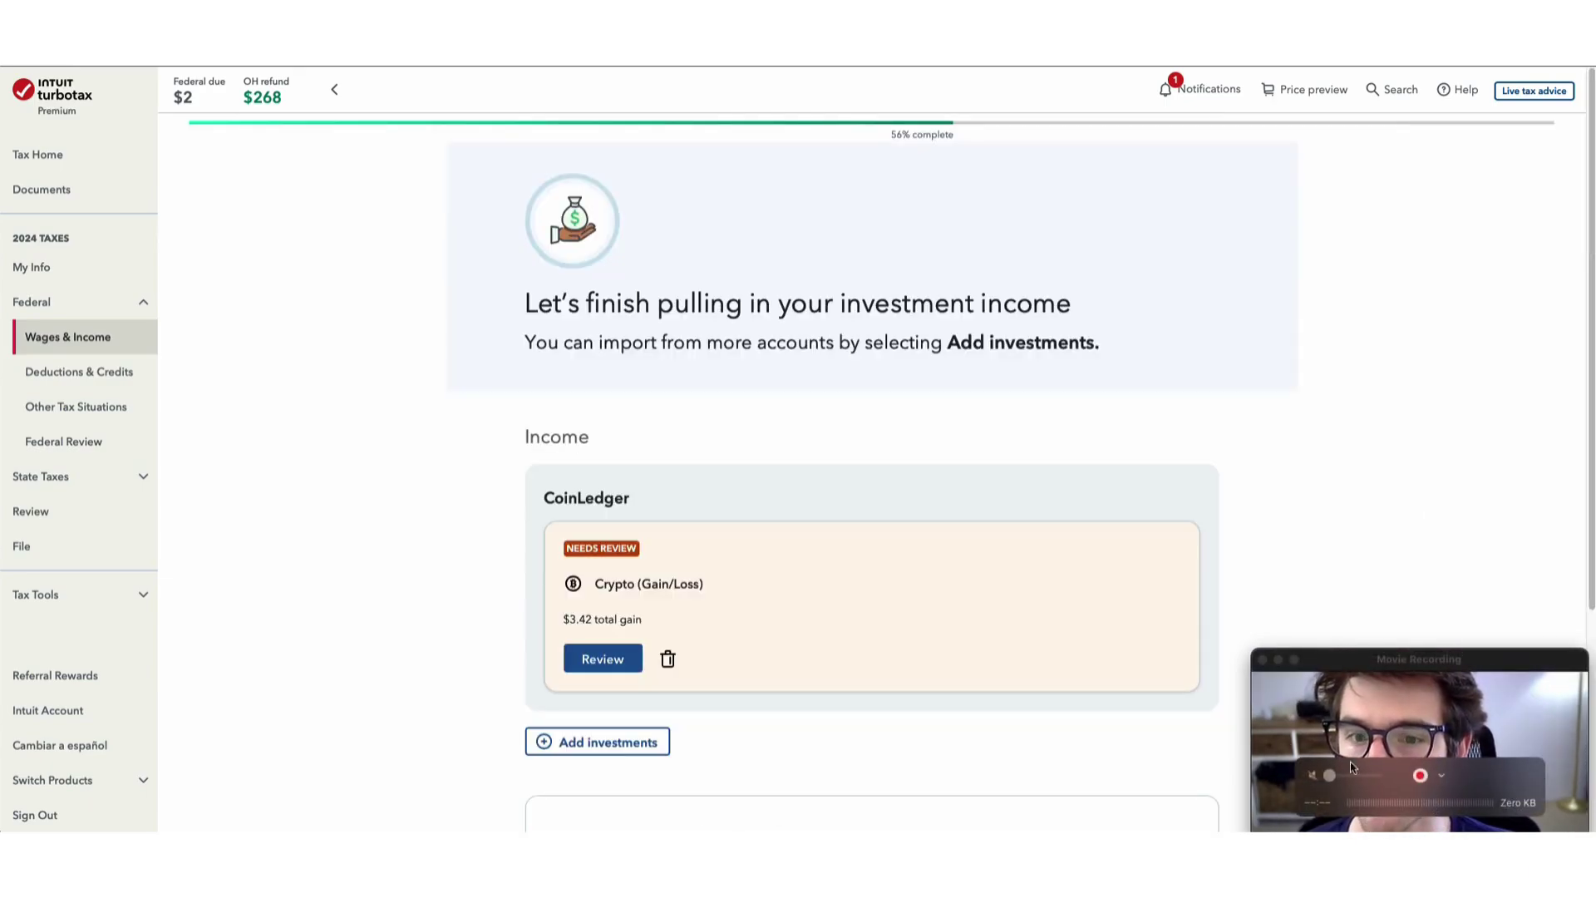
scroll(878, 663, "down", 4)
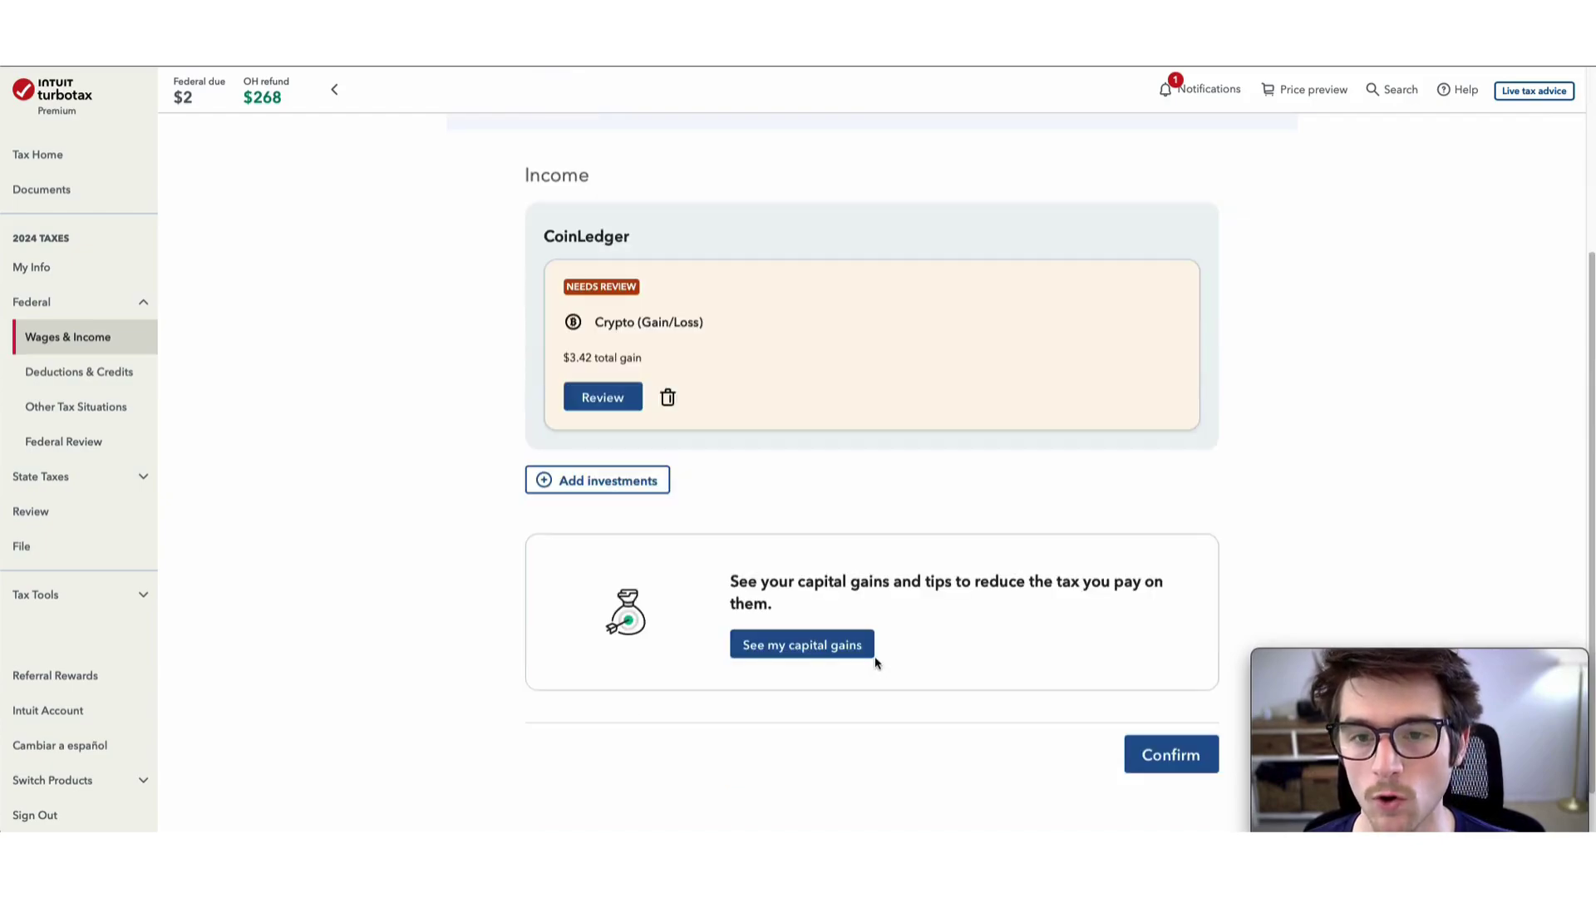
scroll(876, 663, "up", 2)
scroll(855, 659, "down", 2)
scroll(570, 482, "up", 2)
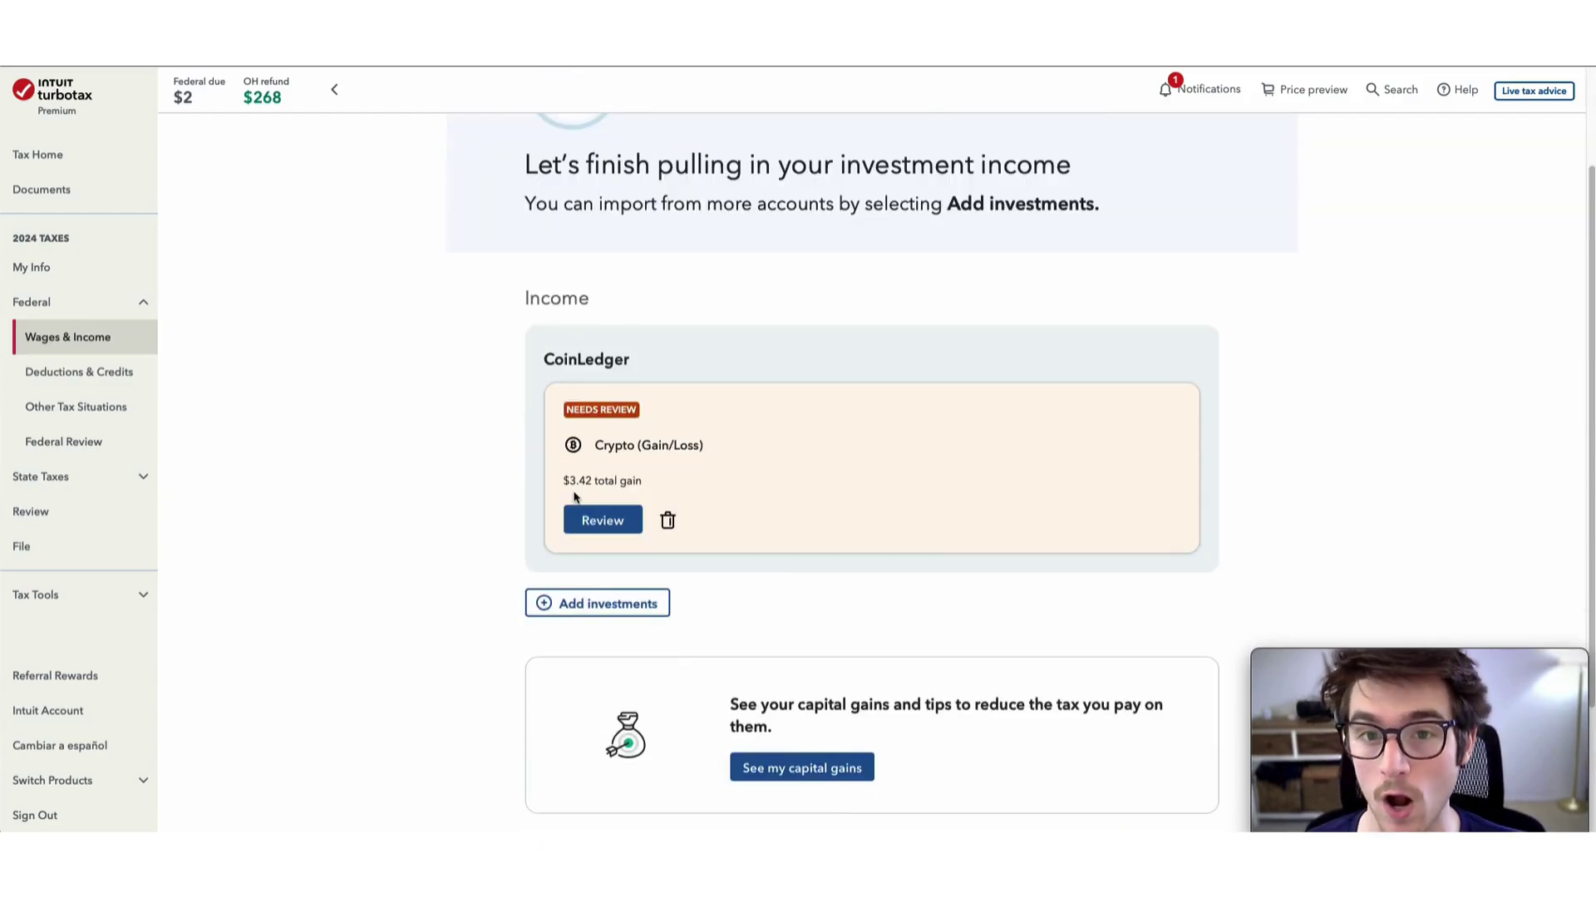
scroll(731, 665, "down", 1)
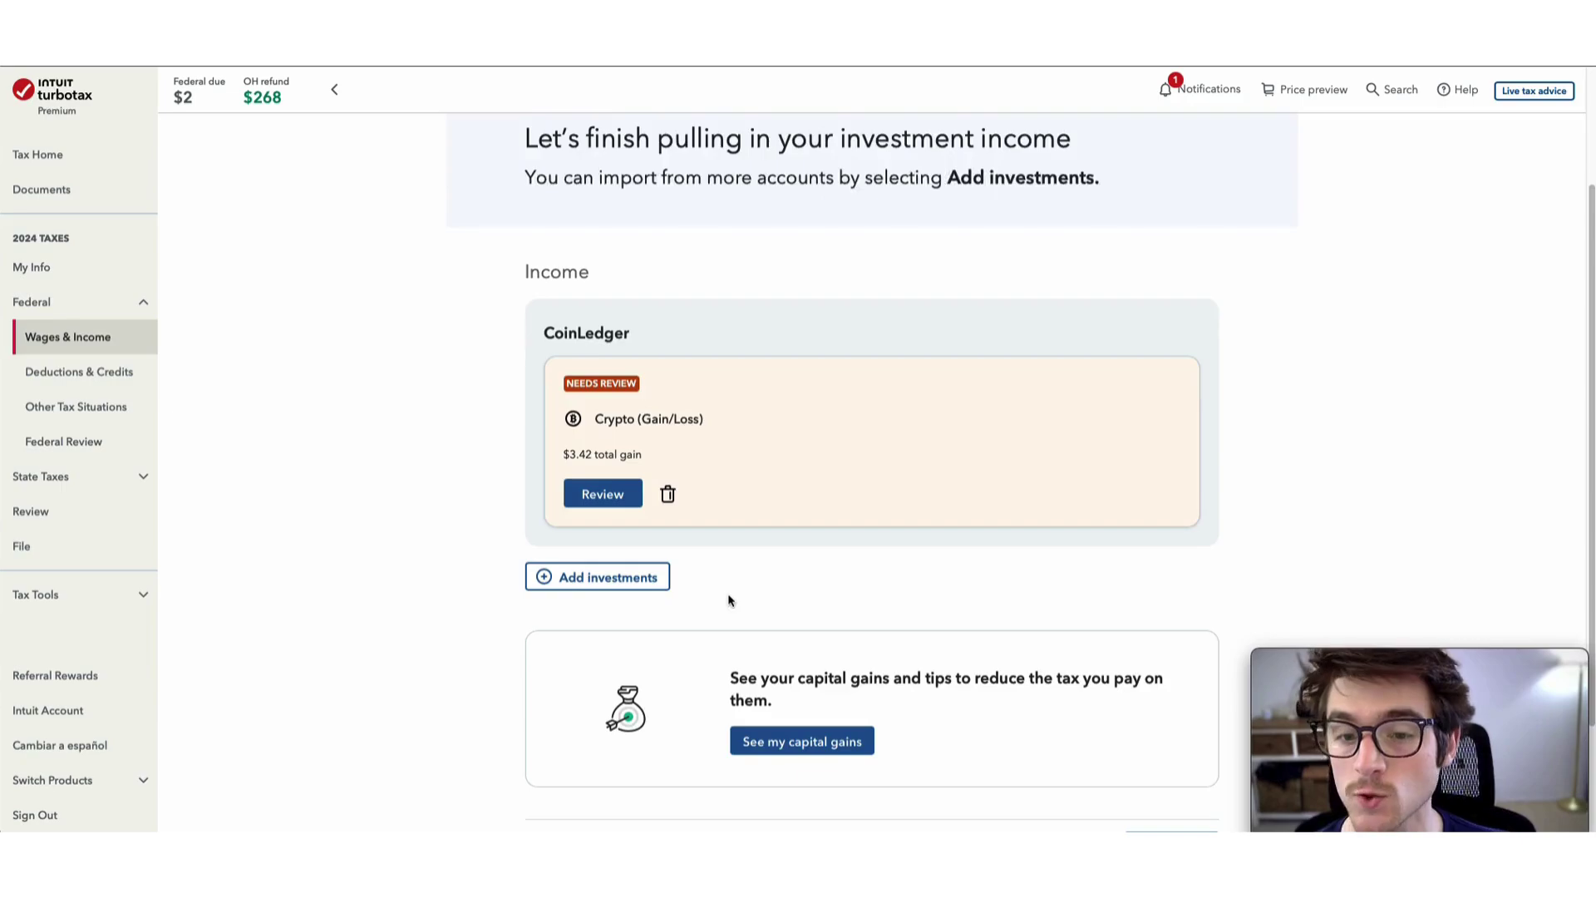
Add another investment import as cryptocurrency, uploading a CSV from the computer without picking an institution.
left_click(611, 582)
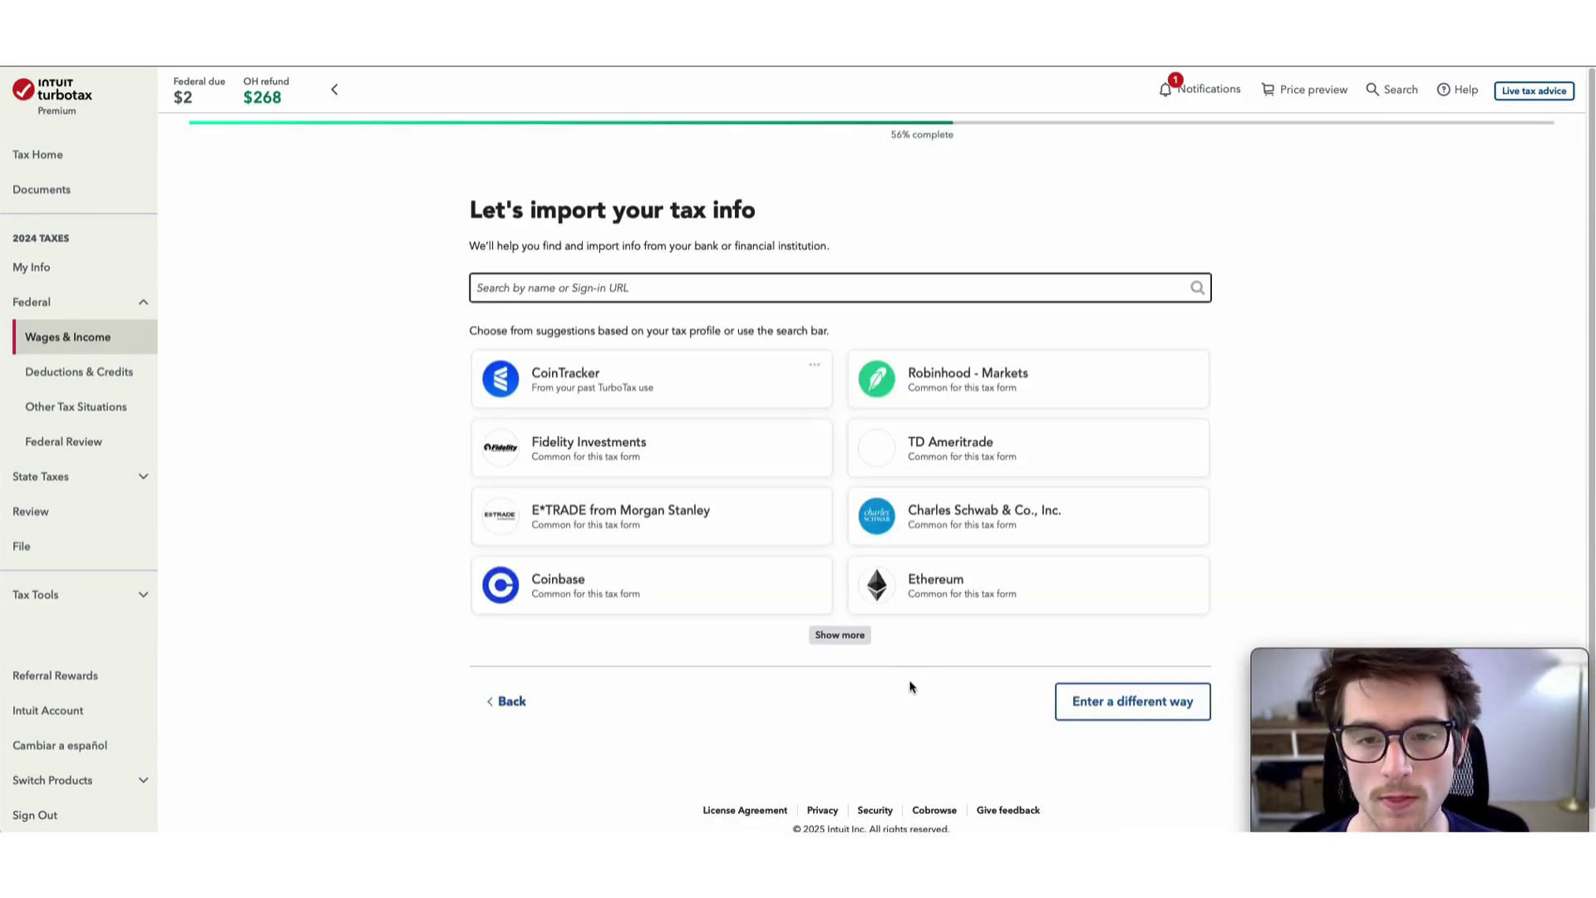
left_click(1134, 700)
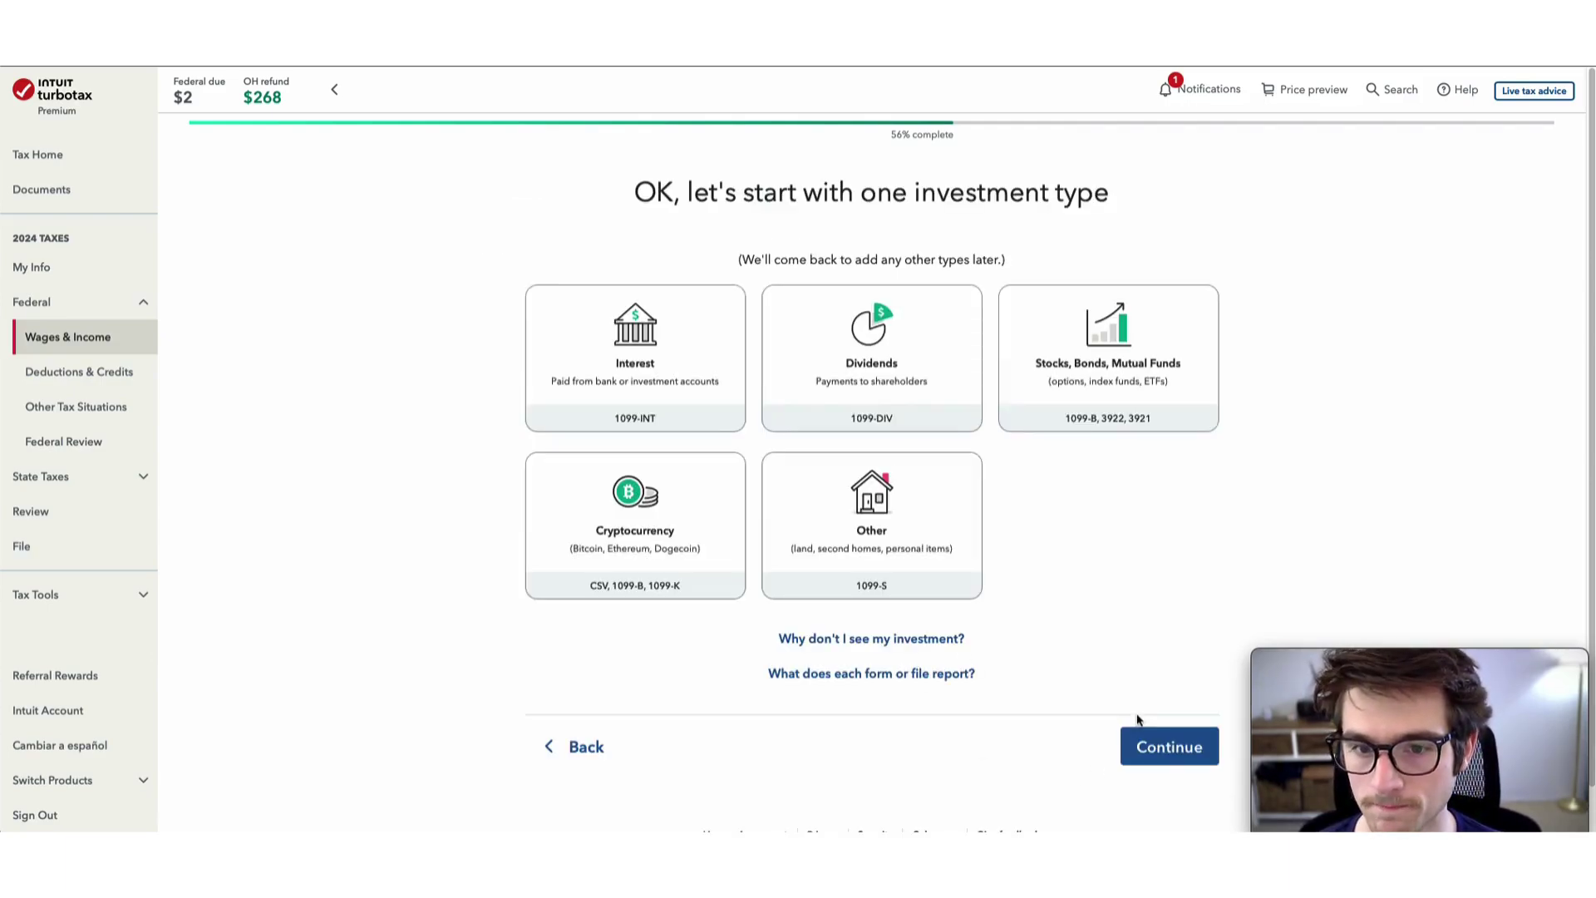
left_click(609, 527)
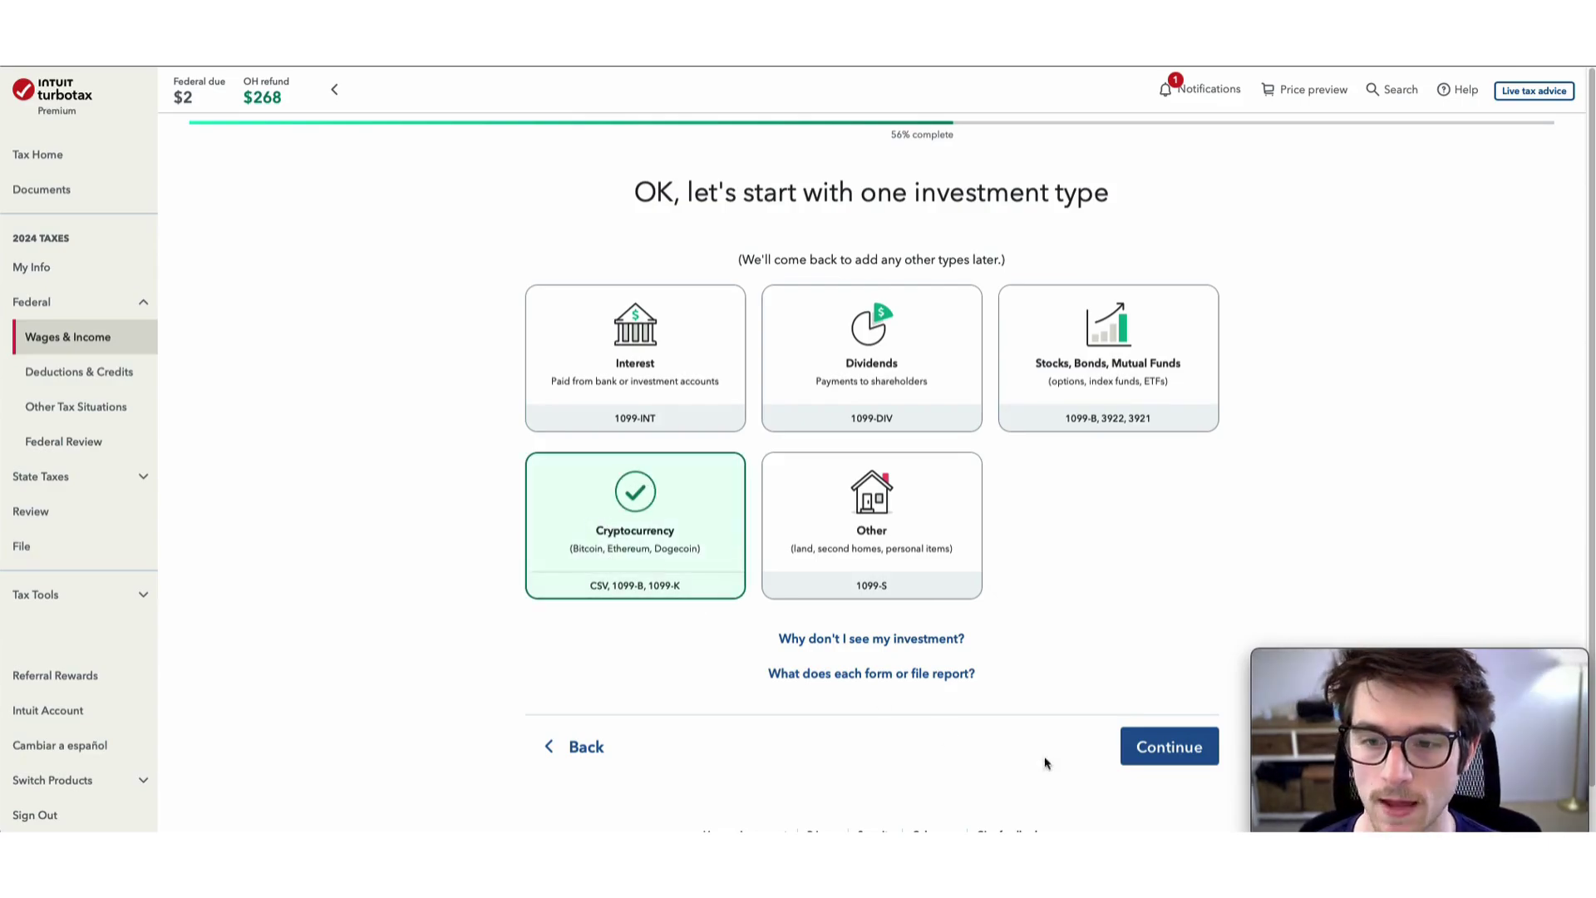
left_click(1175, 752)
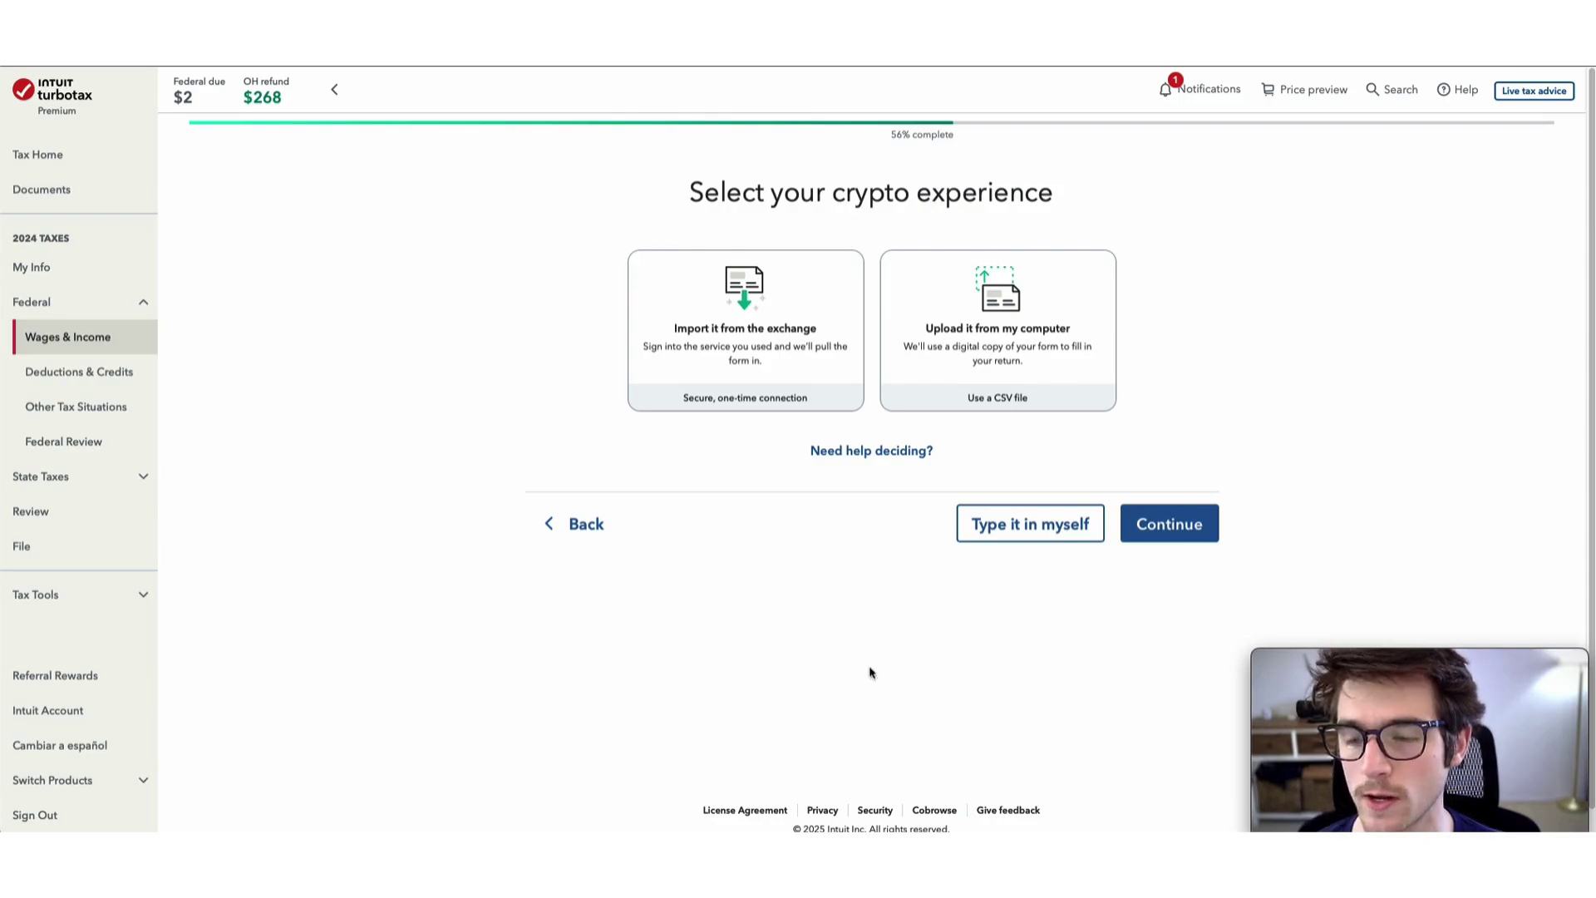
left_click(992, 340)
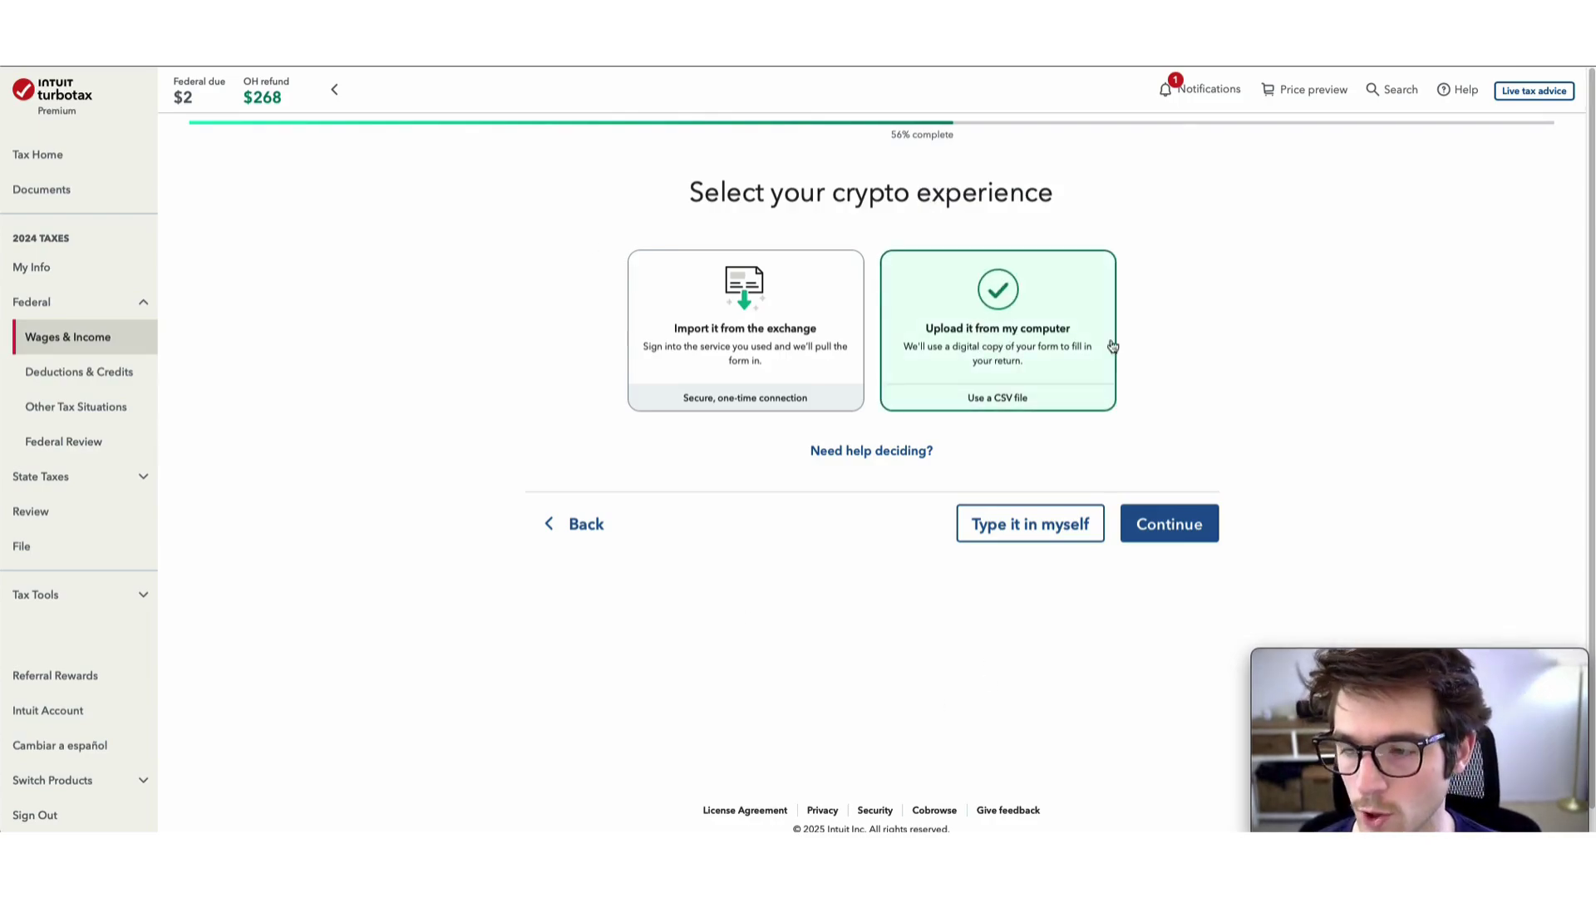
left_click(1186, 535)
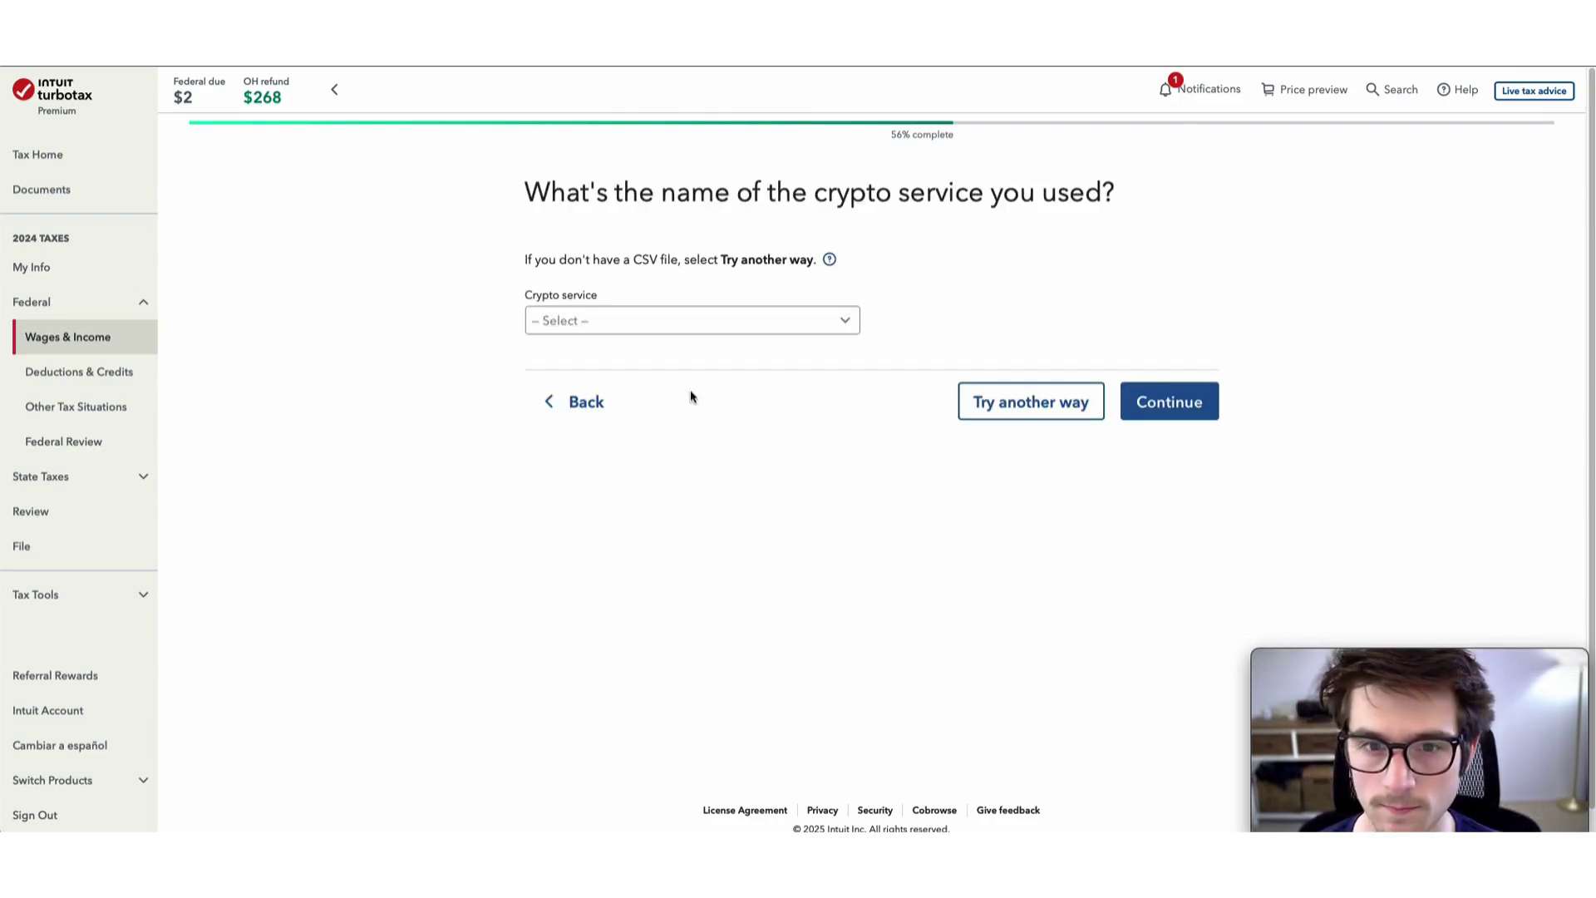
Set the crypto service to Other named 'CoinLedger' with a Gain/Loss Report or Form 1099-B.
left_click(680, 320)
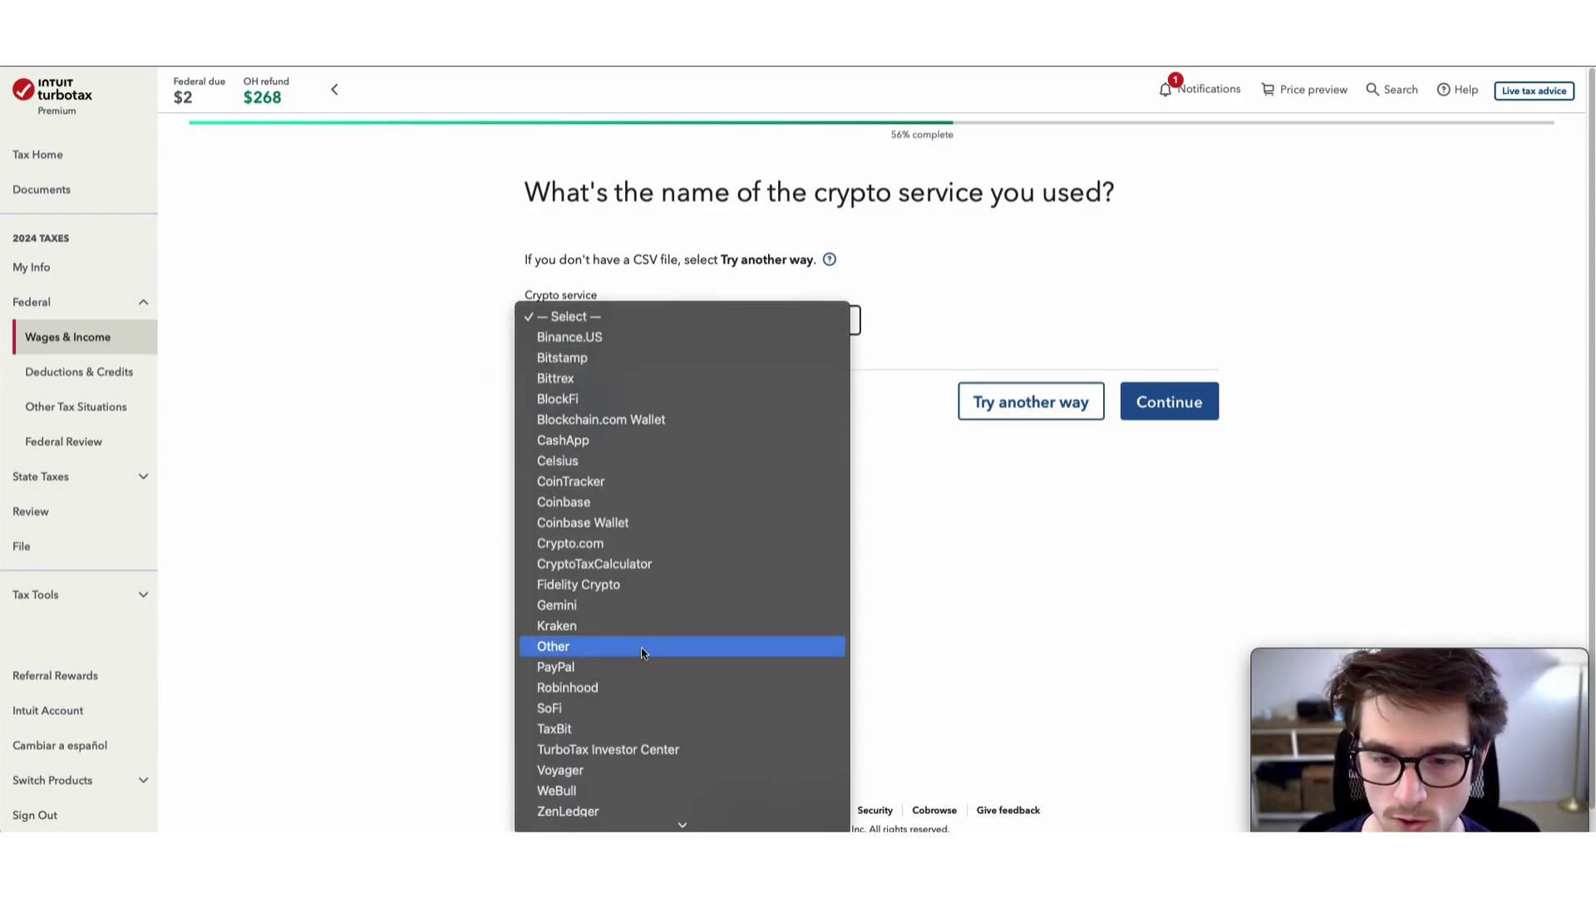
left_click(641, 652)
left_click(608, 379)
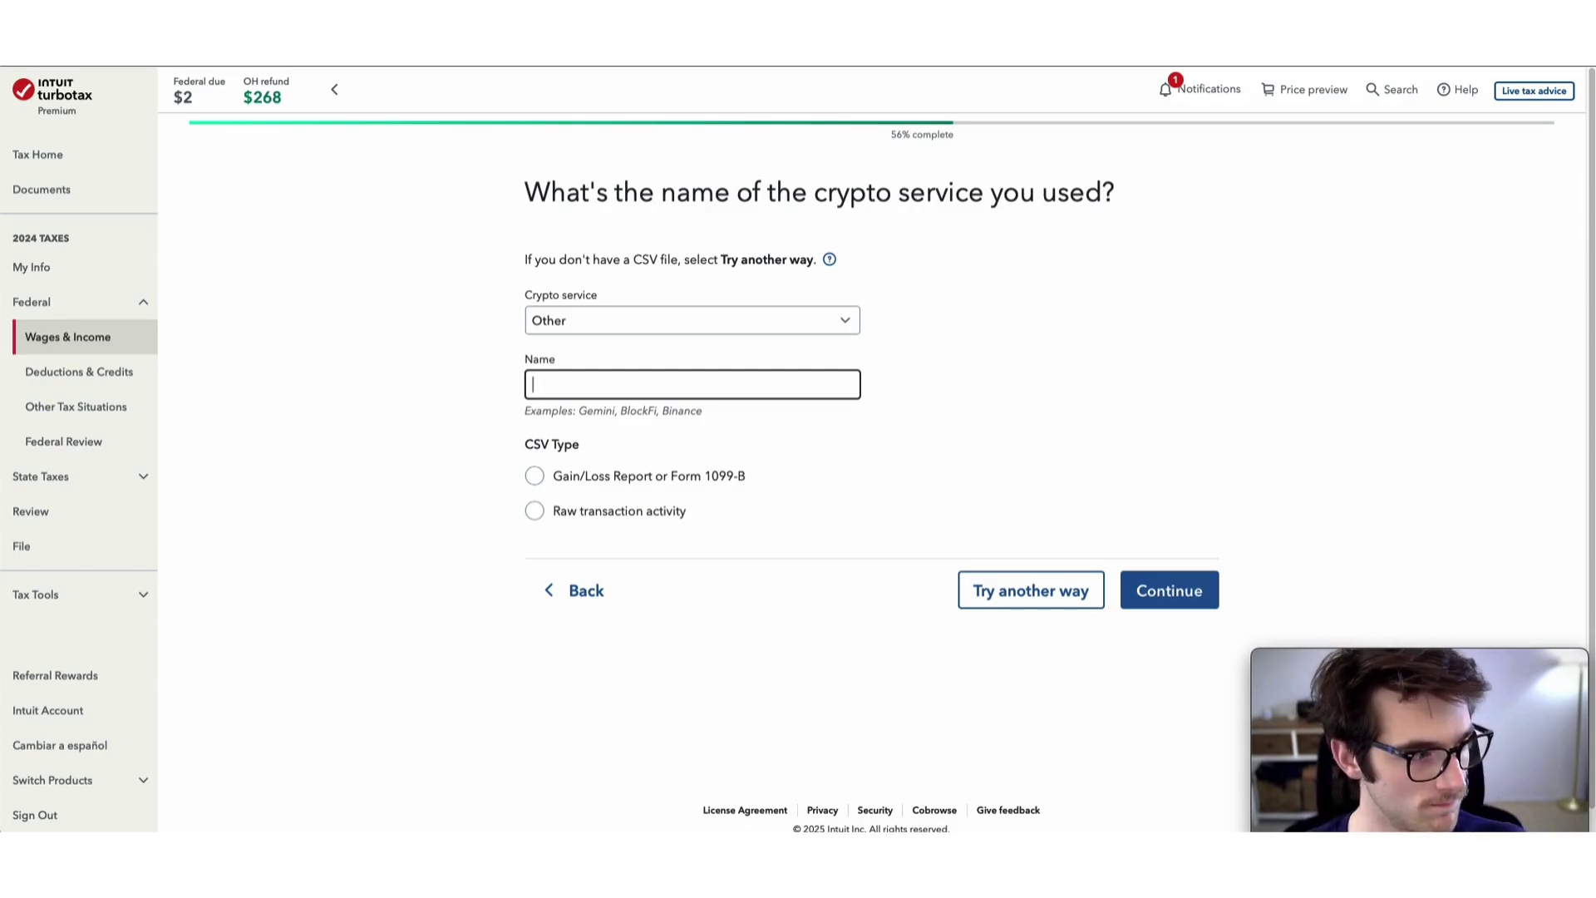
type("CoinLedger")
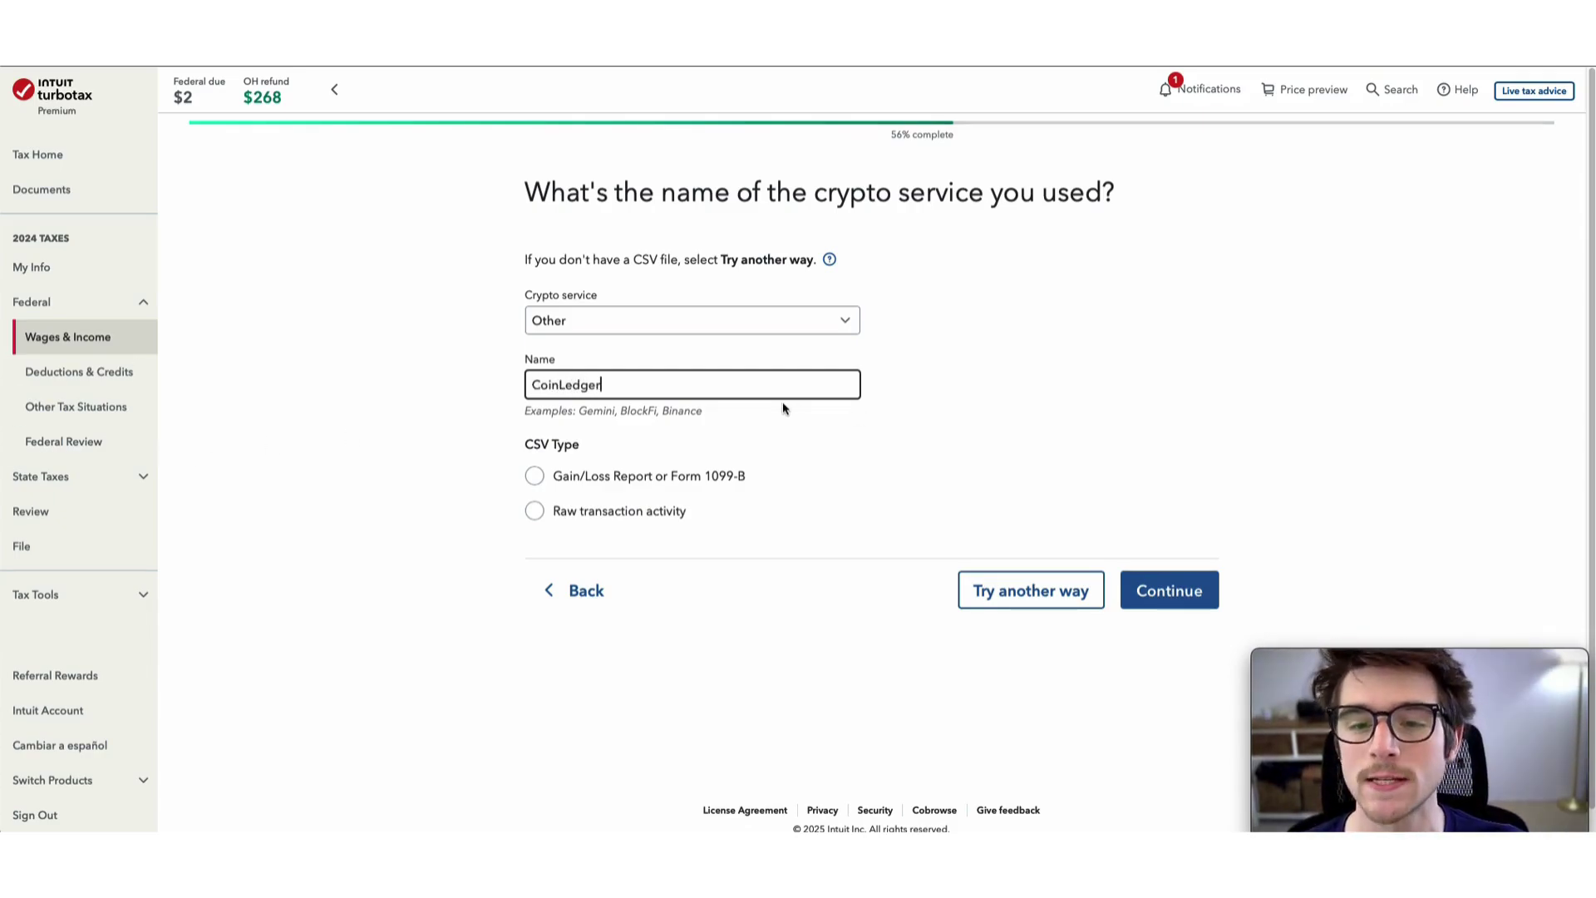
left_click(534, 477)
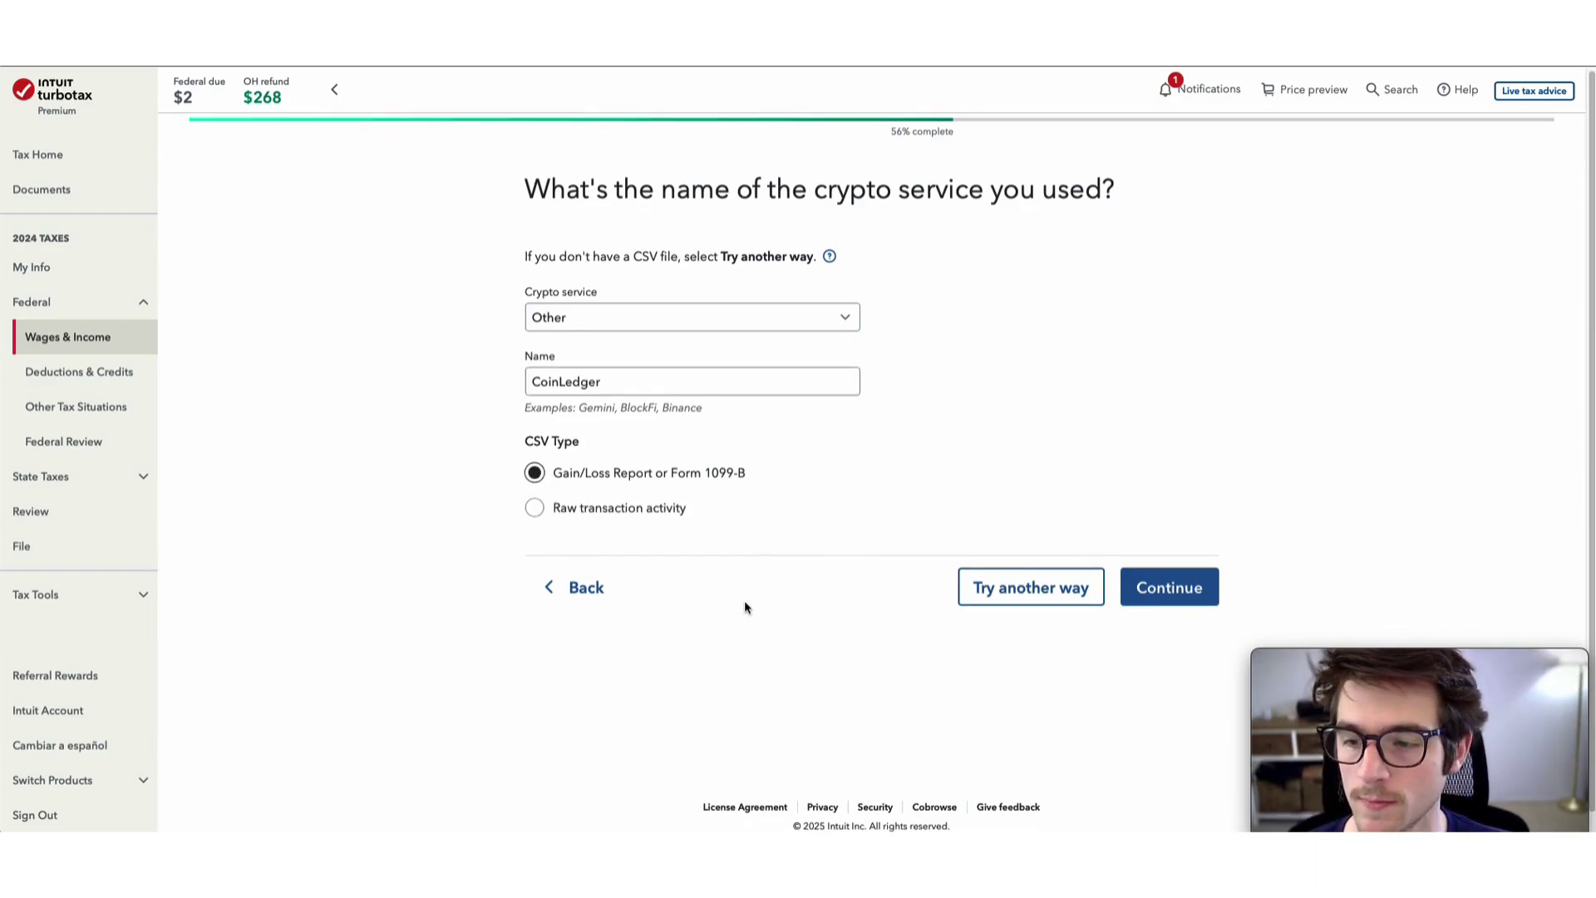
left_click(1164, 586)
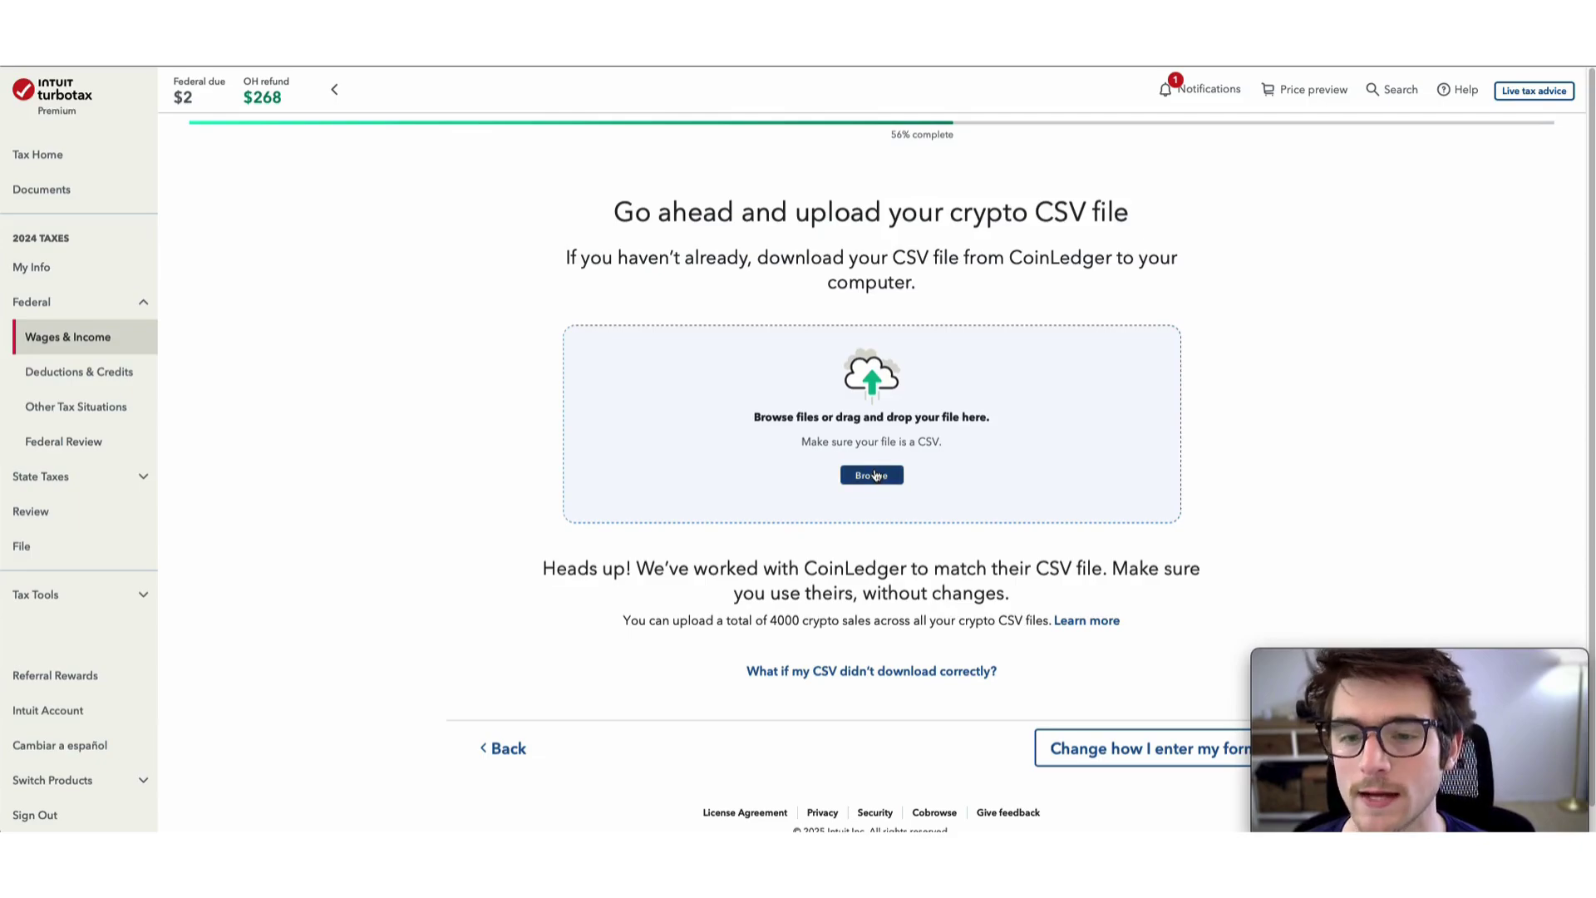
Browse to the CoinLedger CSV and upload it, adding a $3.42 Crypto (Gain/Loss) entry.
left_click(875, 476)
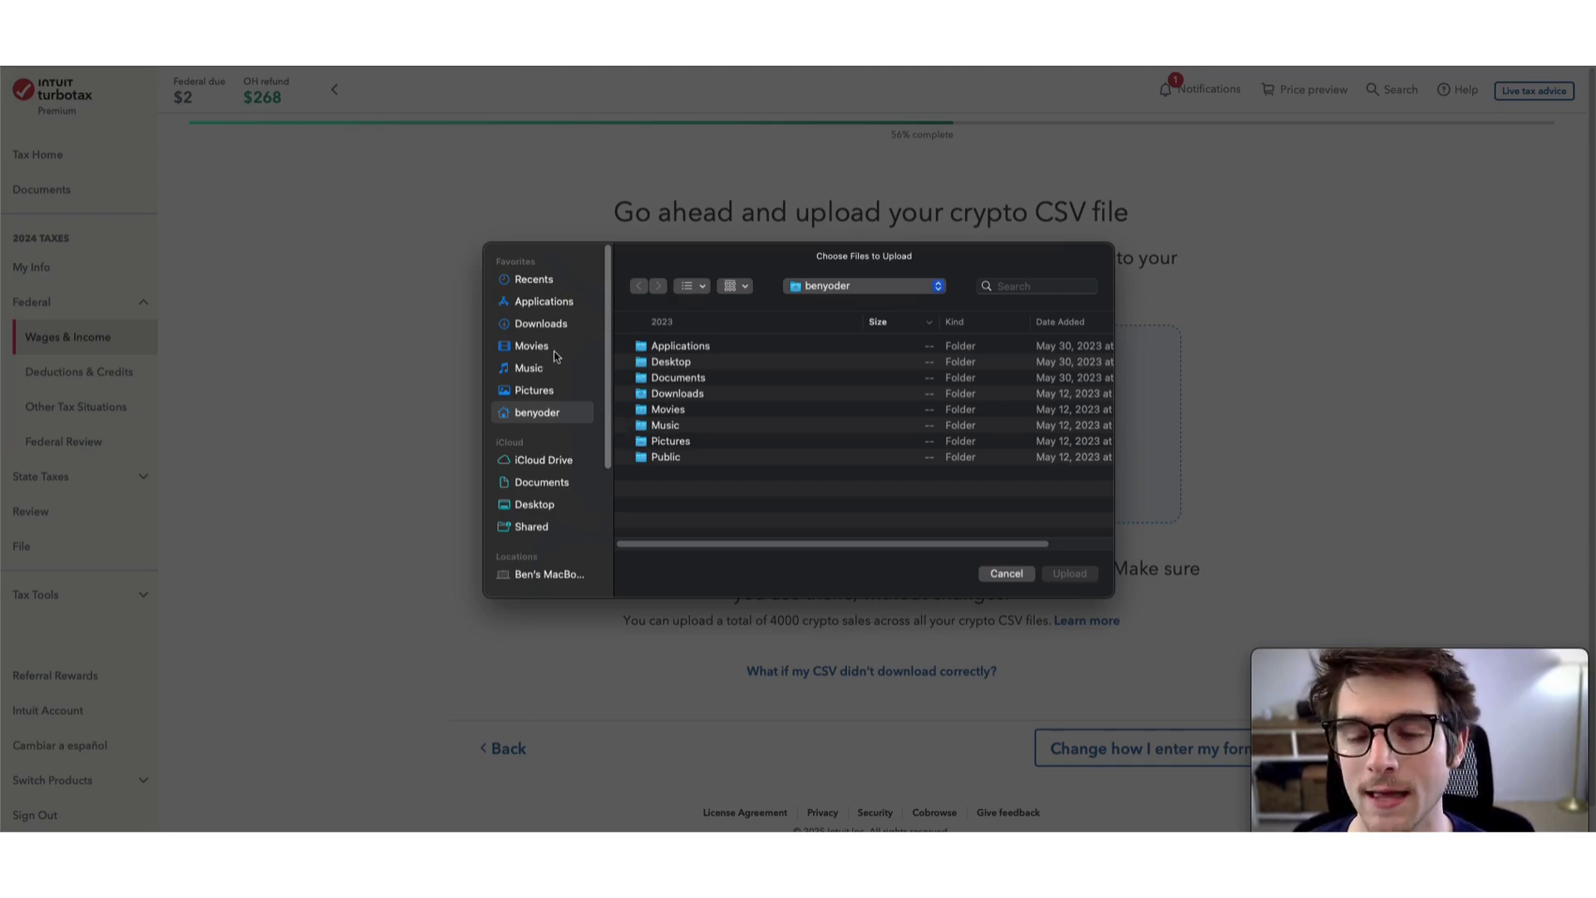
left_click(1070, 573)
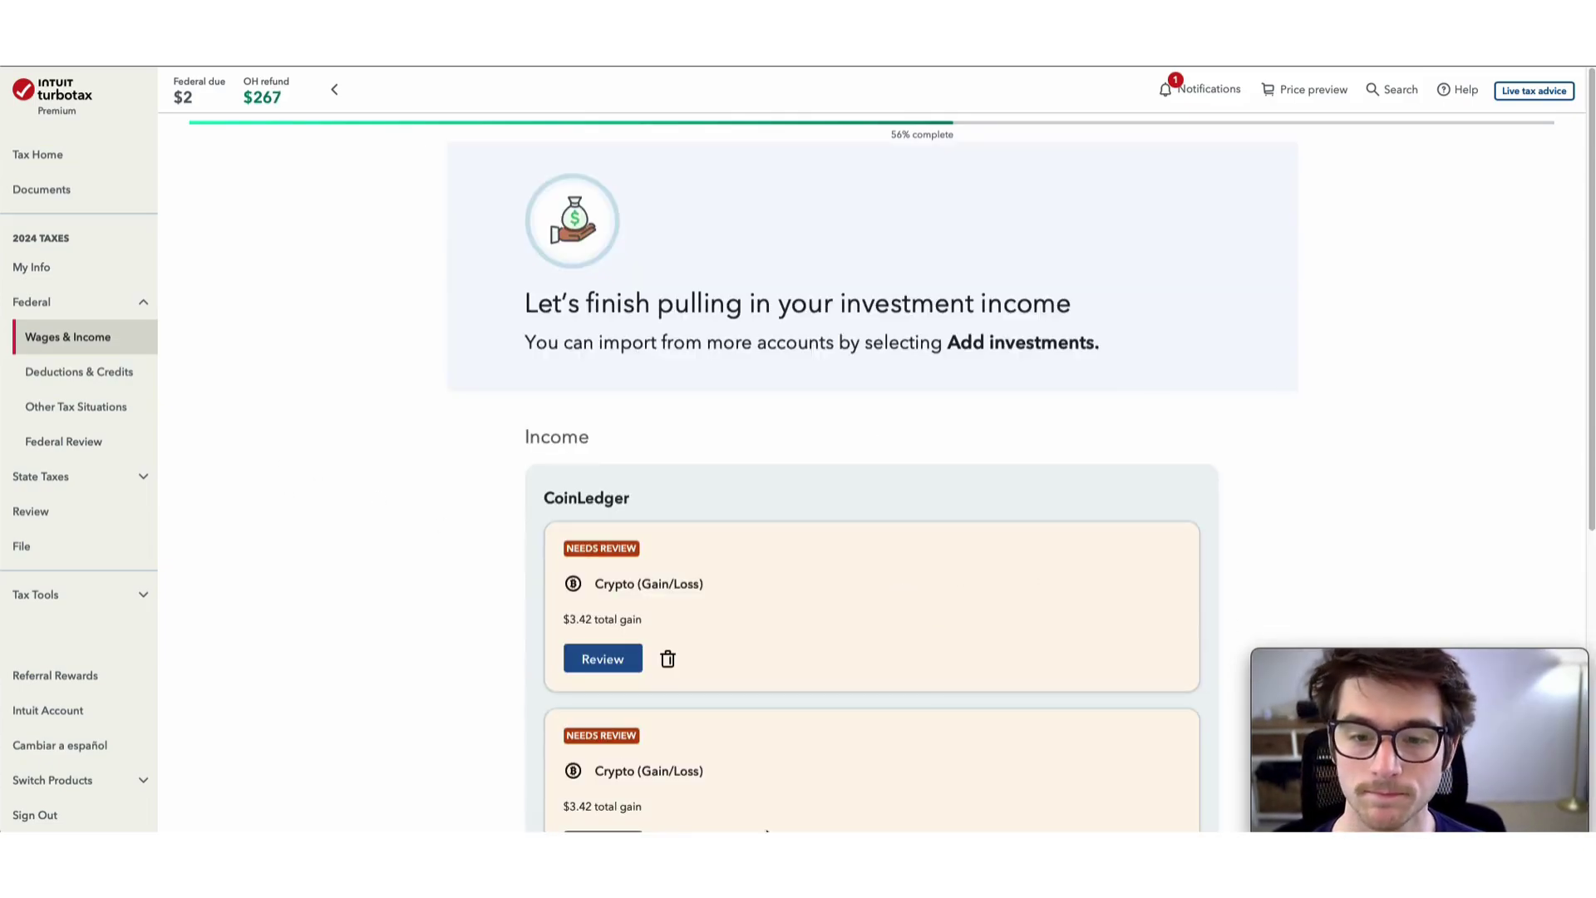
Confirm the imported CoinLedger crypto entries to reach the $6 capital gains summary.
scroll(594, 577, "down", 3)
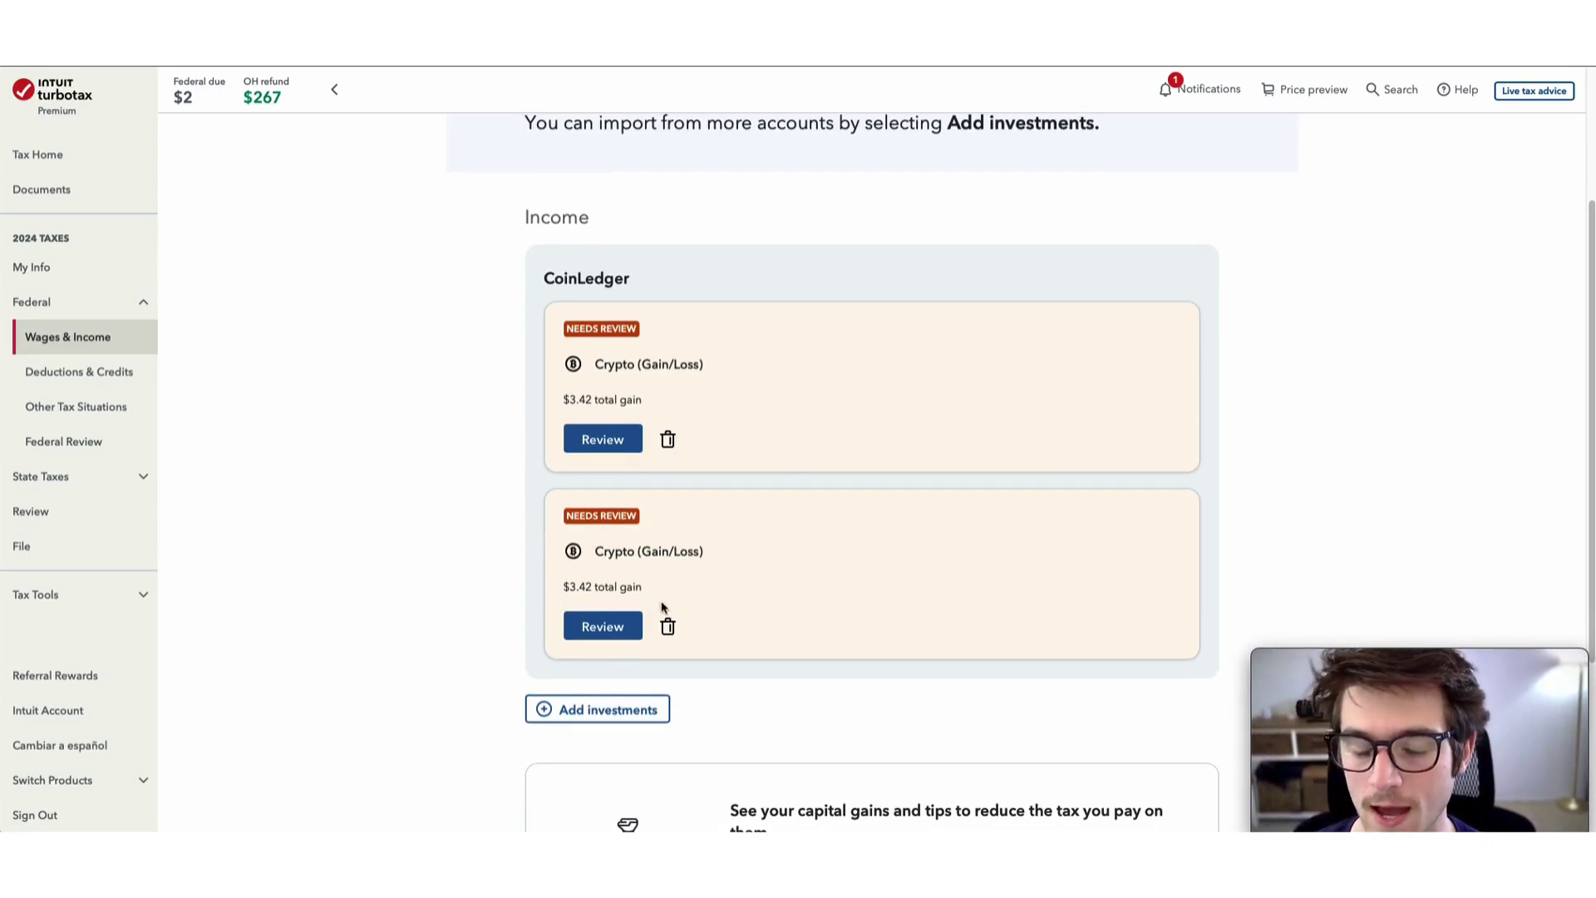
scroll(679, 614, "down", 1)
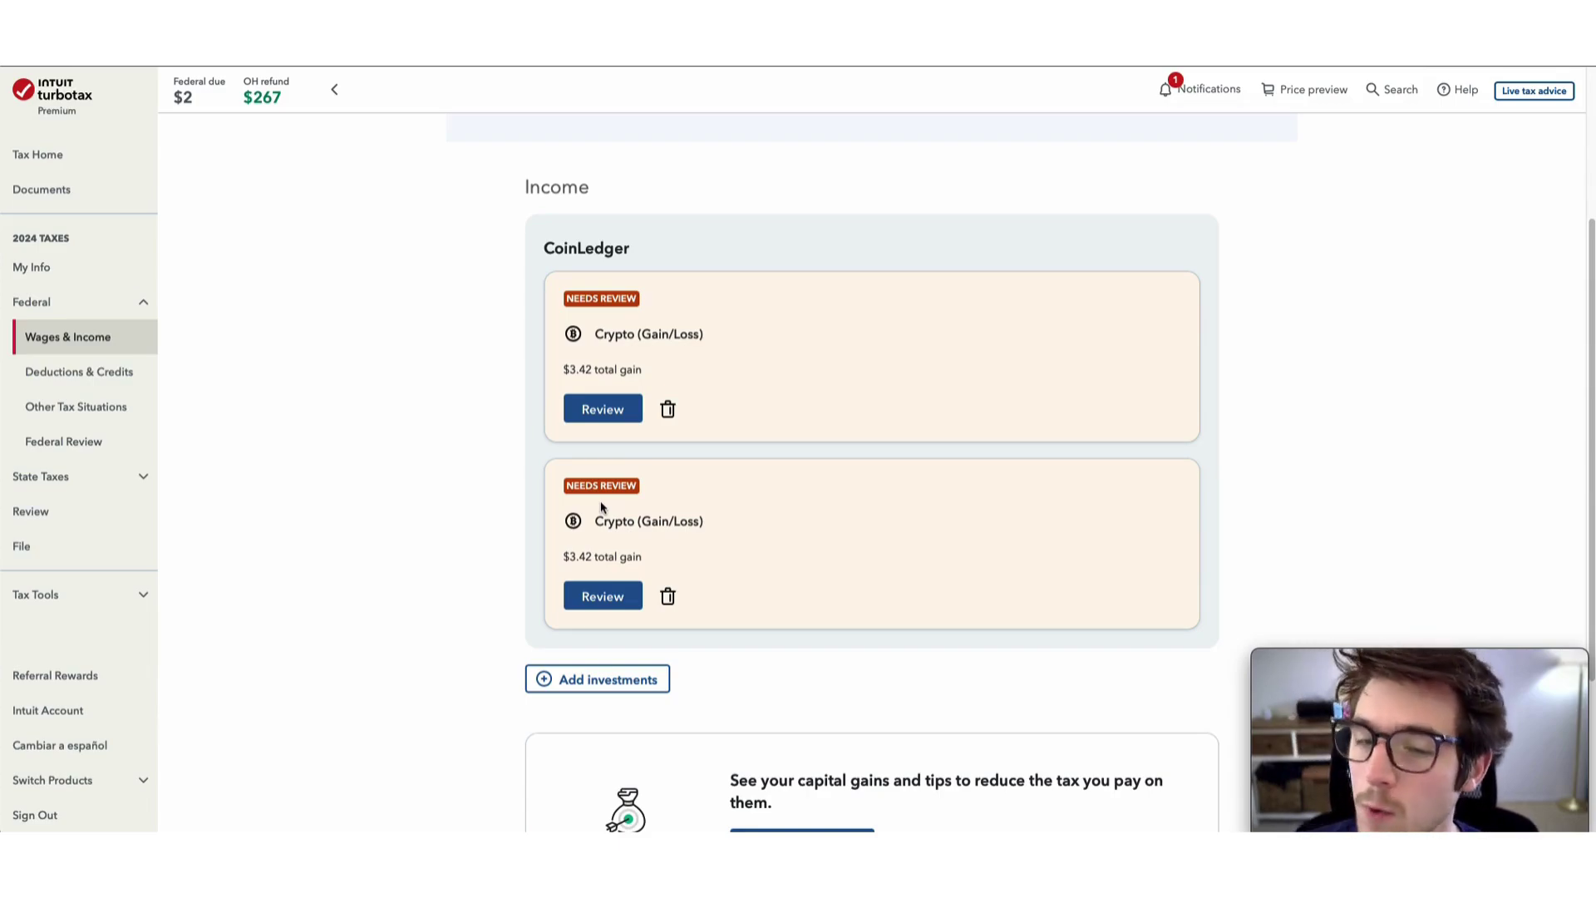
scroll(602, 506, "down", 3)
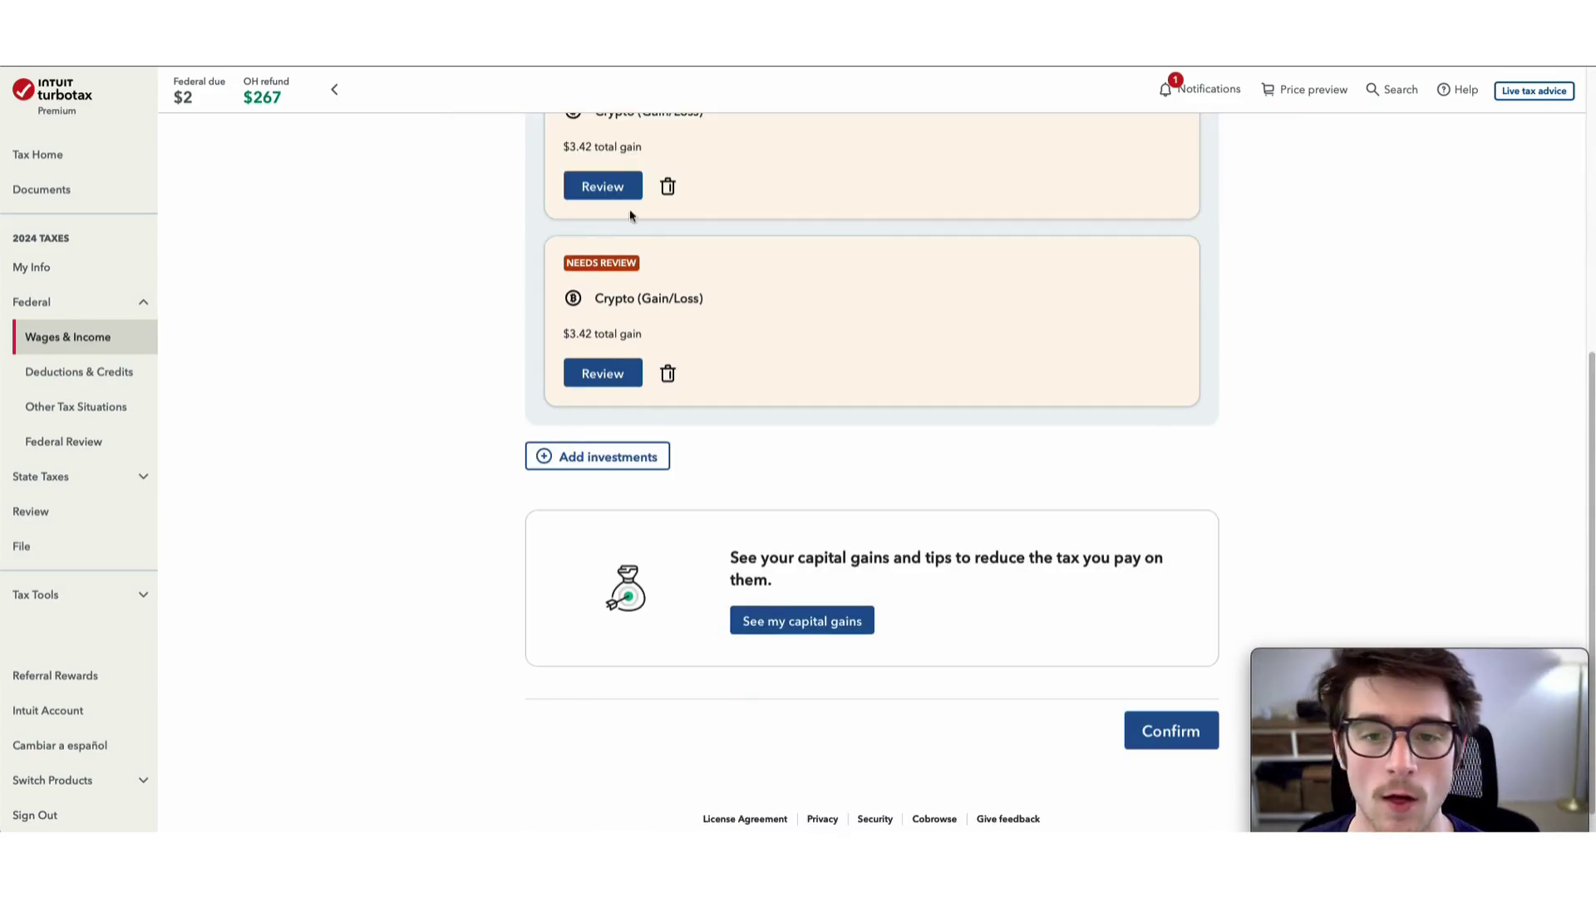
scroll(606, 662, "down", 1)
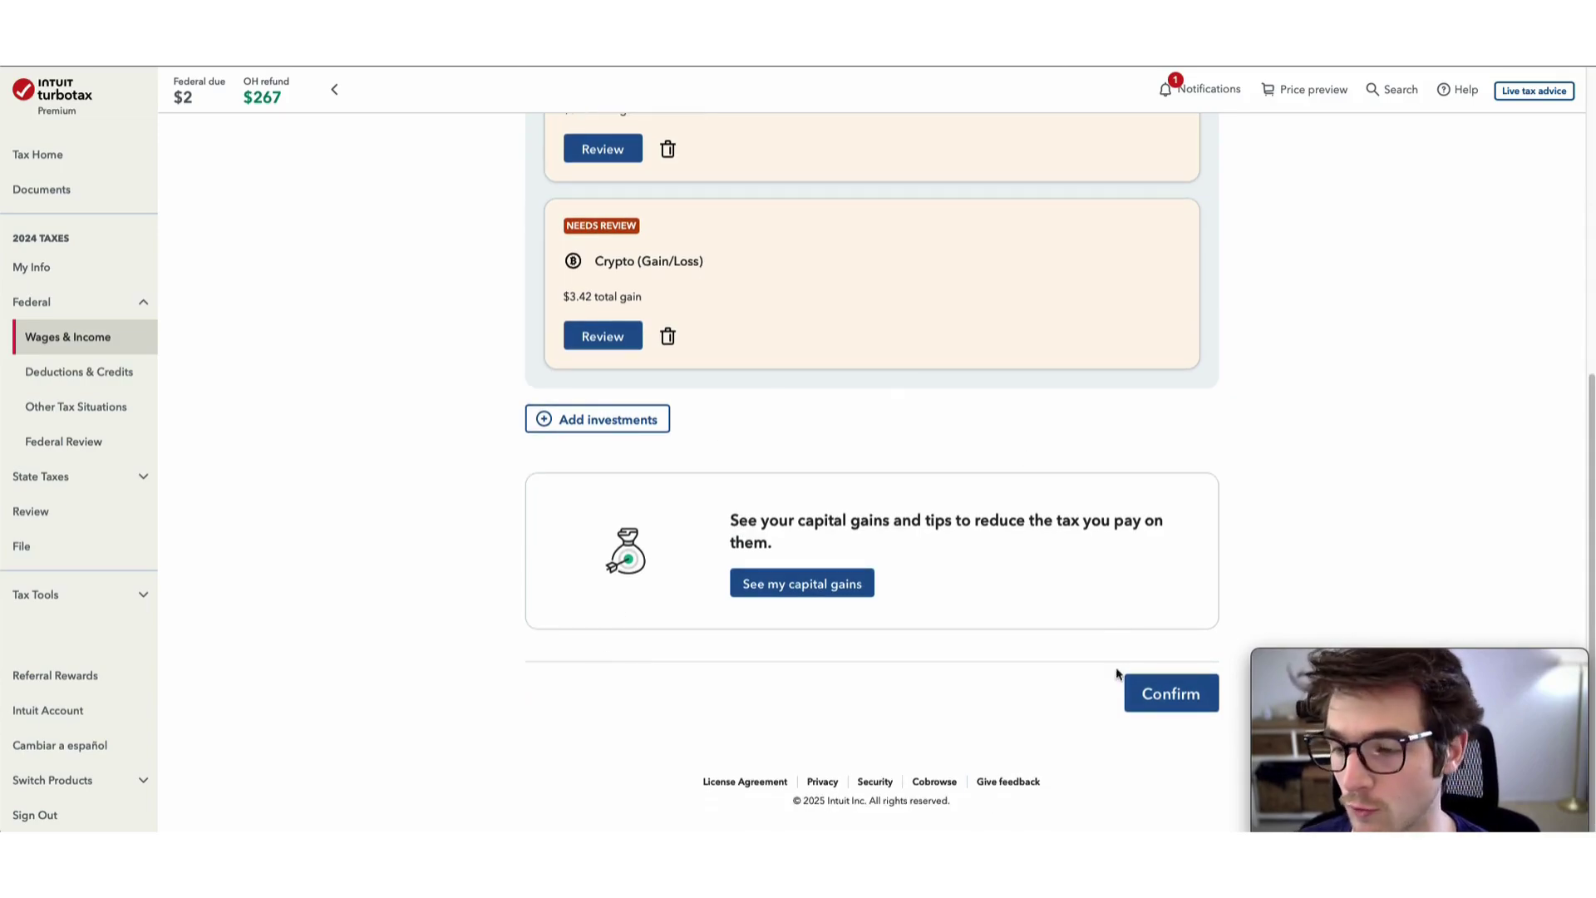
left_click(1157, 699)
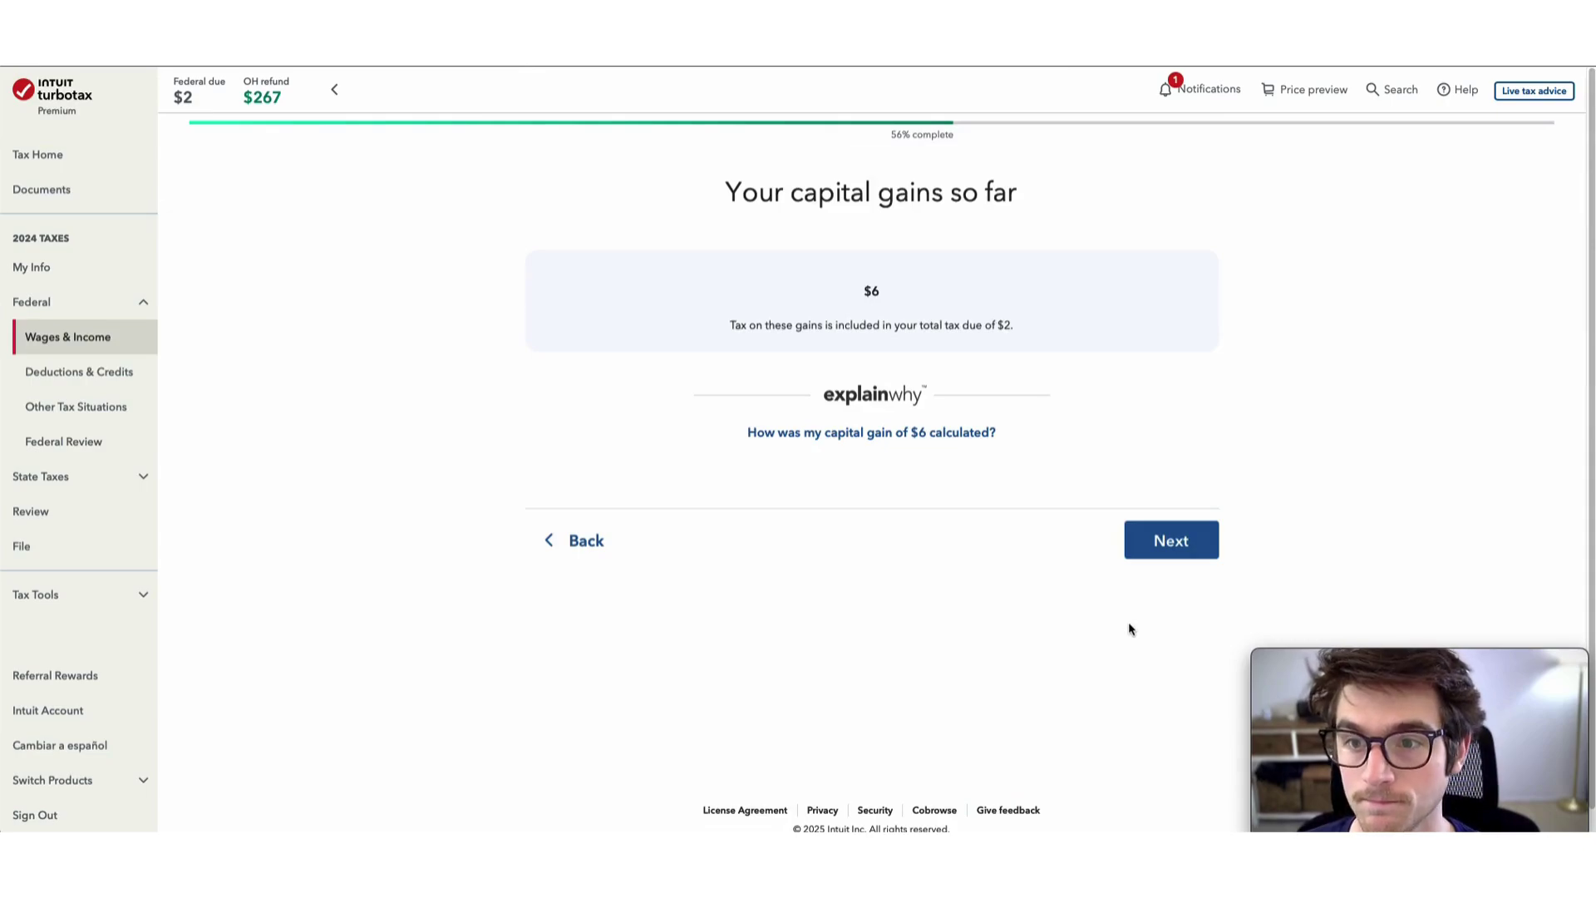
left_click_drag(719, 189, 1246, 413)
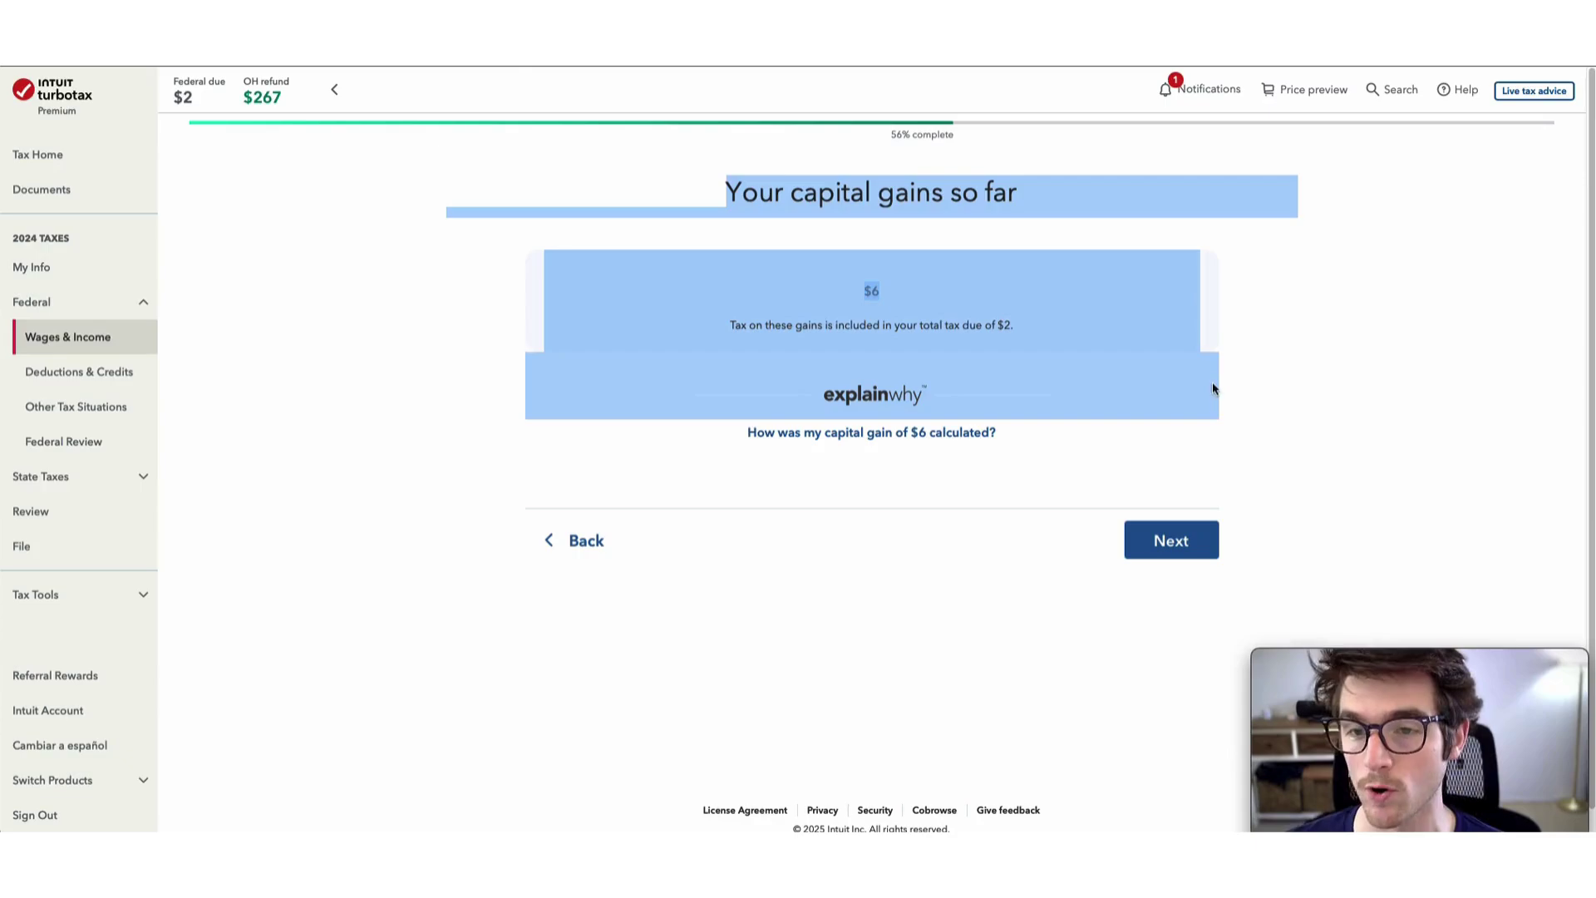
left_click(1237, 420)
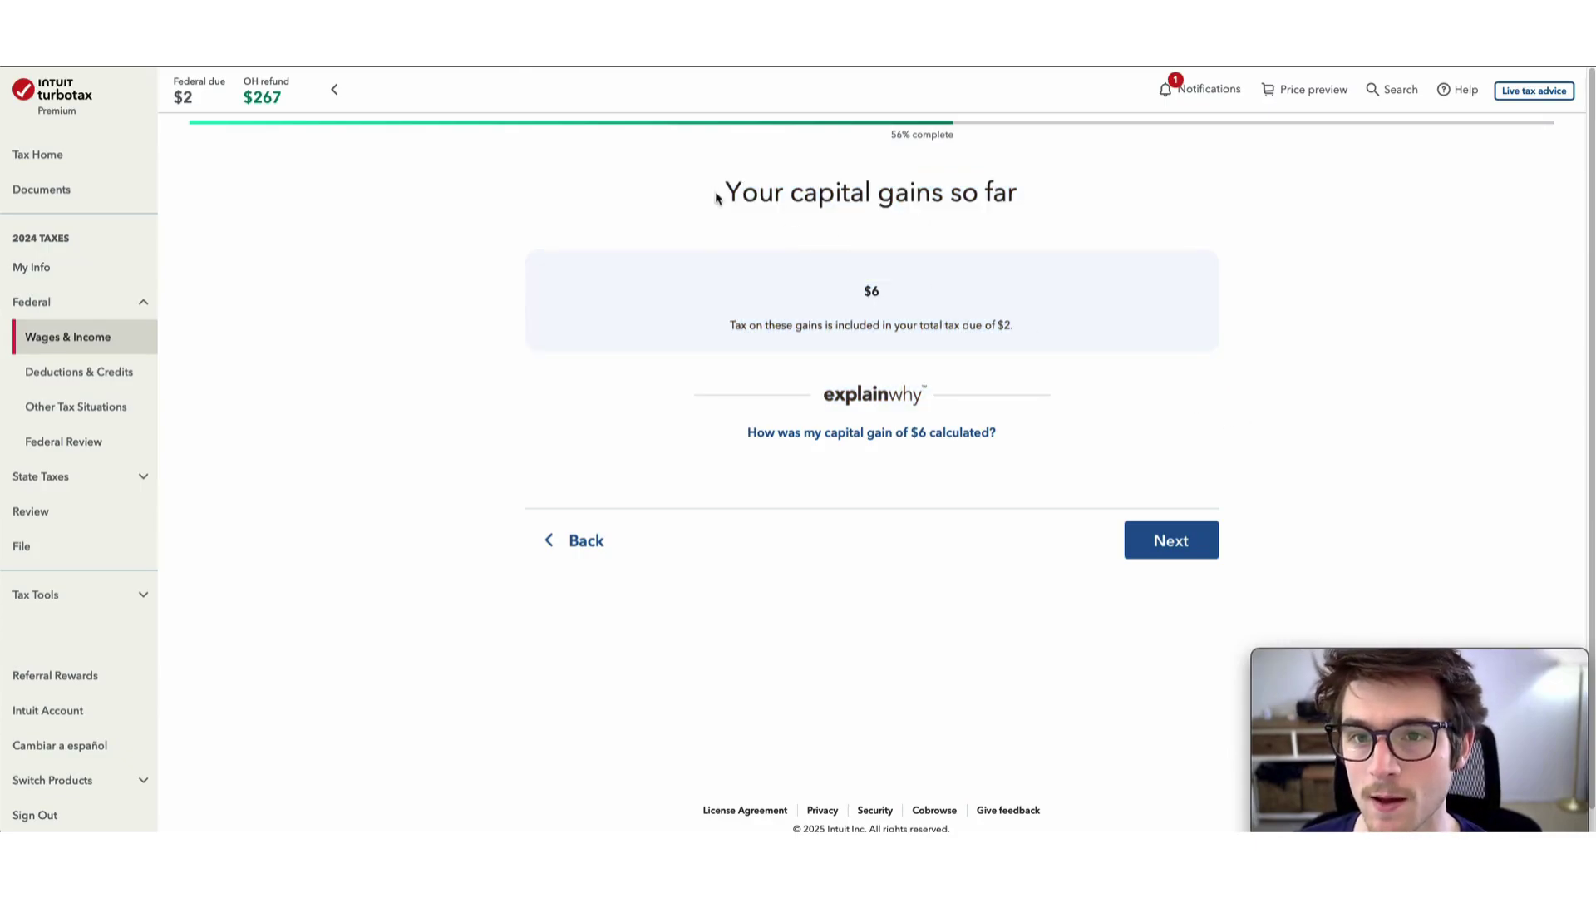
left_click_drag(718, 198, 1158, 238)
left_click(898, 303)
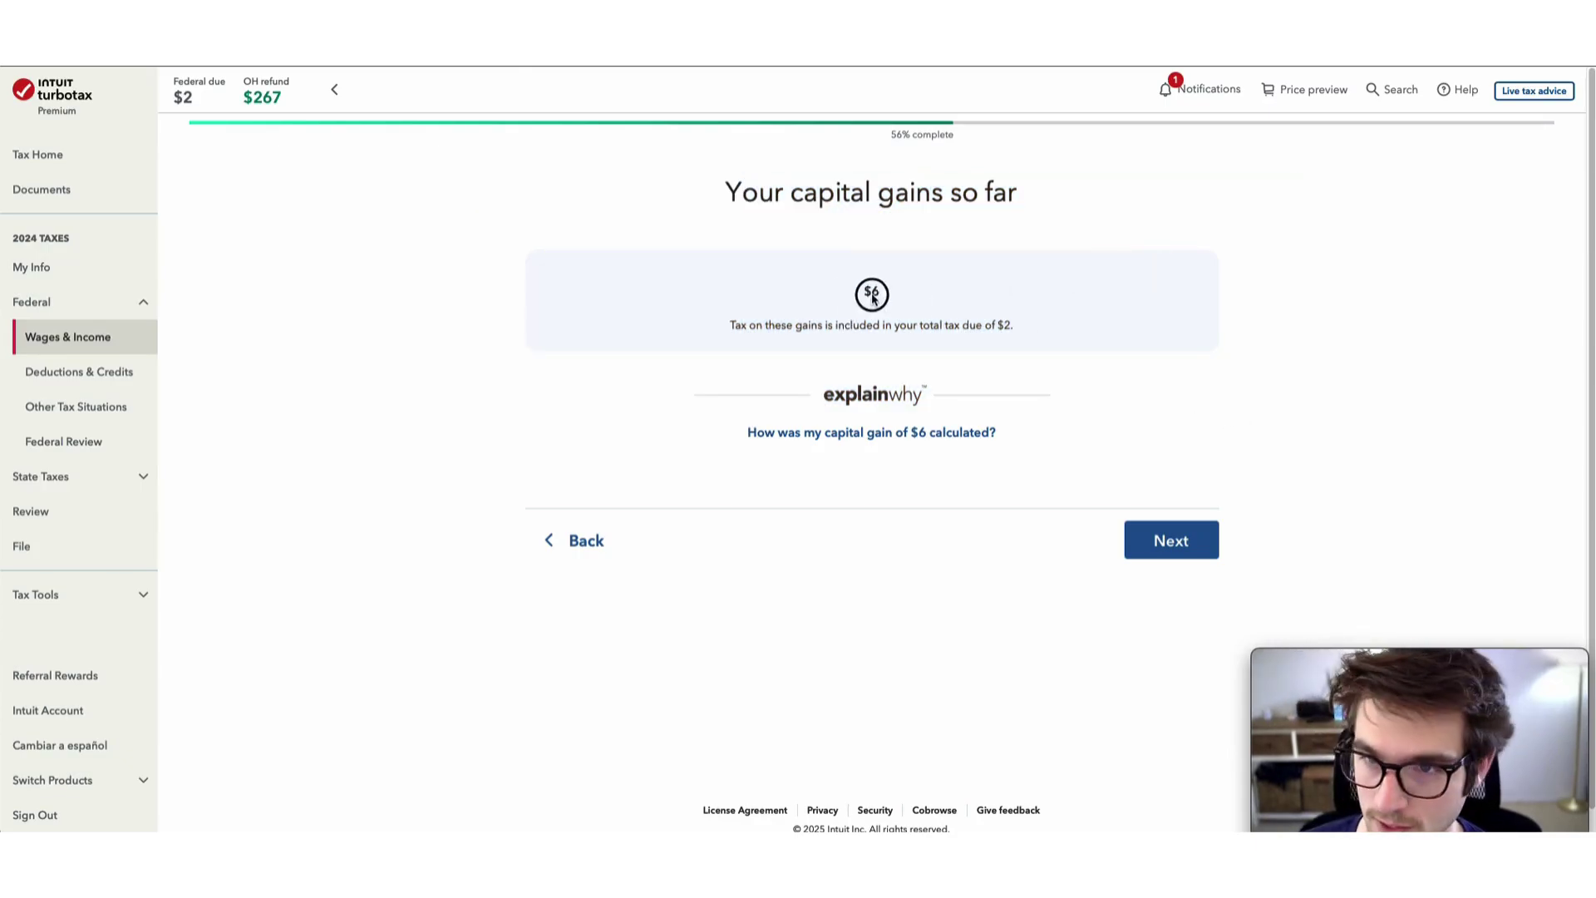
scroll(914, 515, "down", 1)
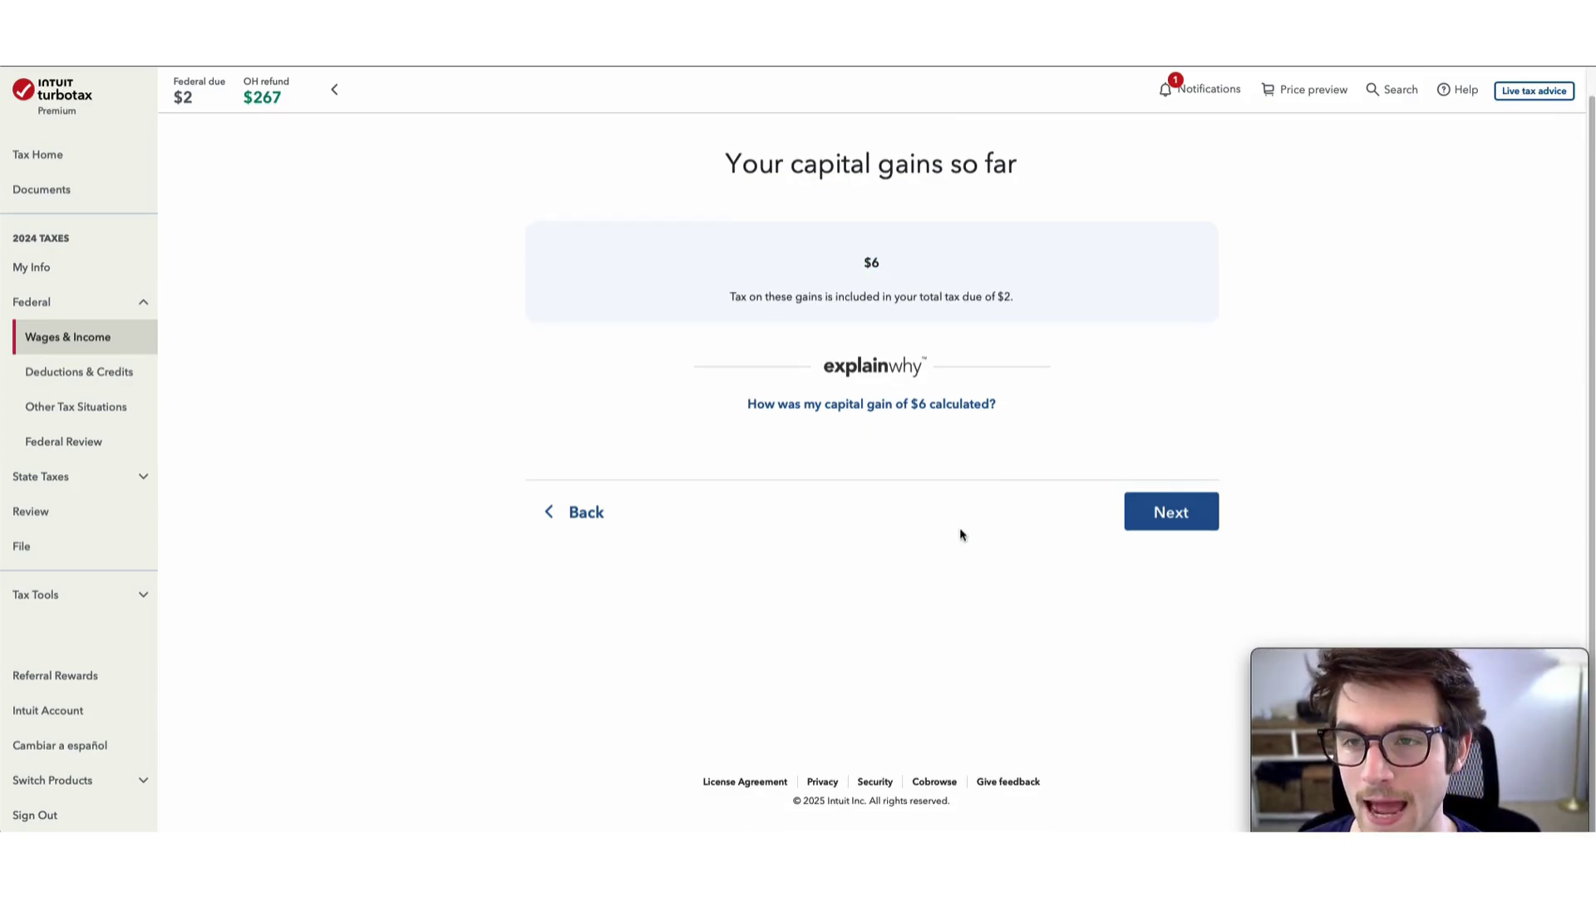
scroll(961, 529, "up", 1)
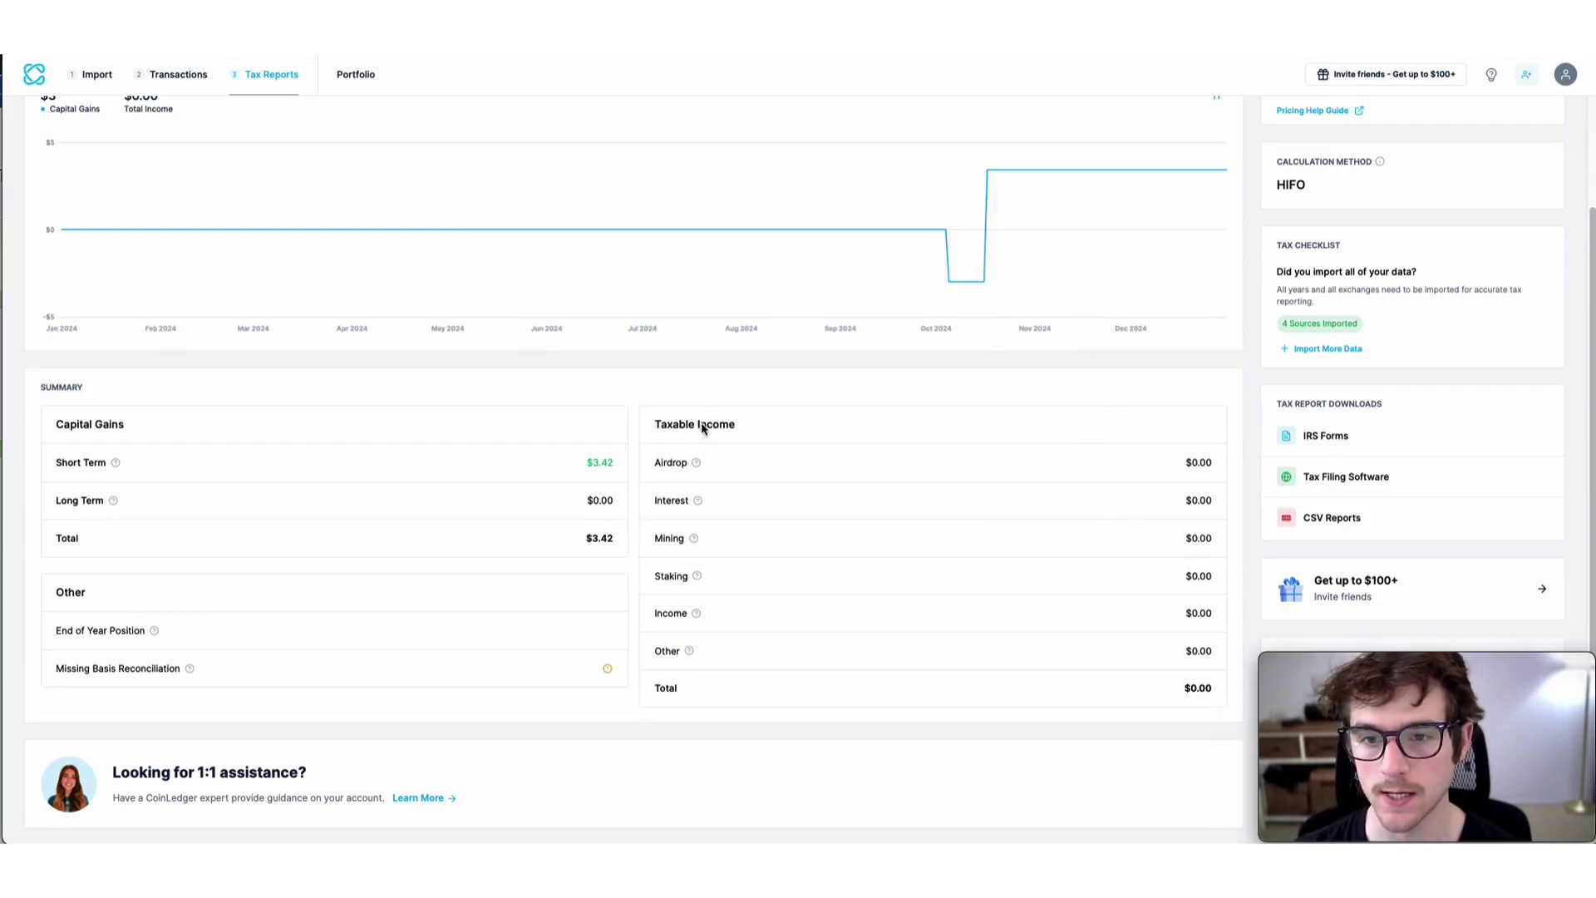
Review the CoinLedger Tax Report summary: $0.00 taxable income and $3.42 short-term capital gains.
left_click_drag(772, 427, 650, 425)
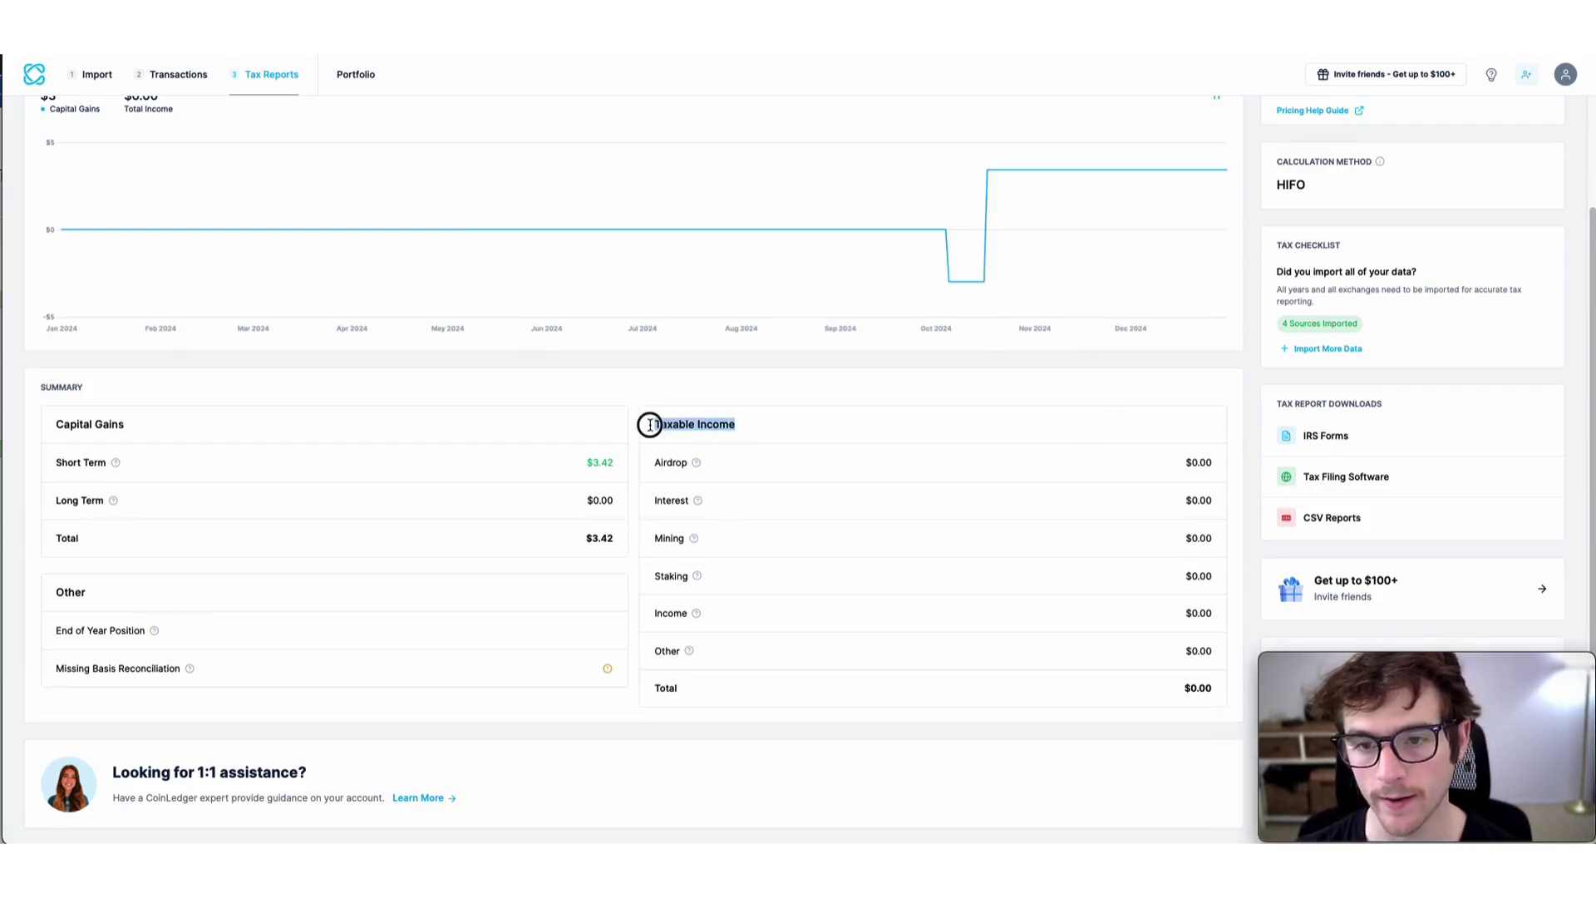
left_click(650, 425)
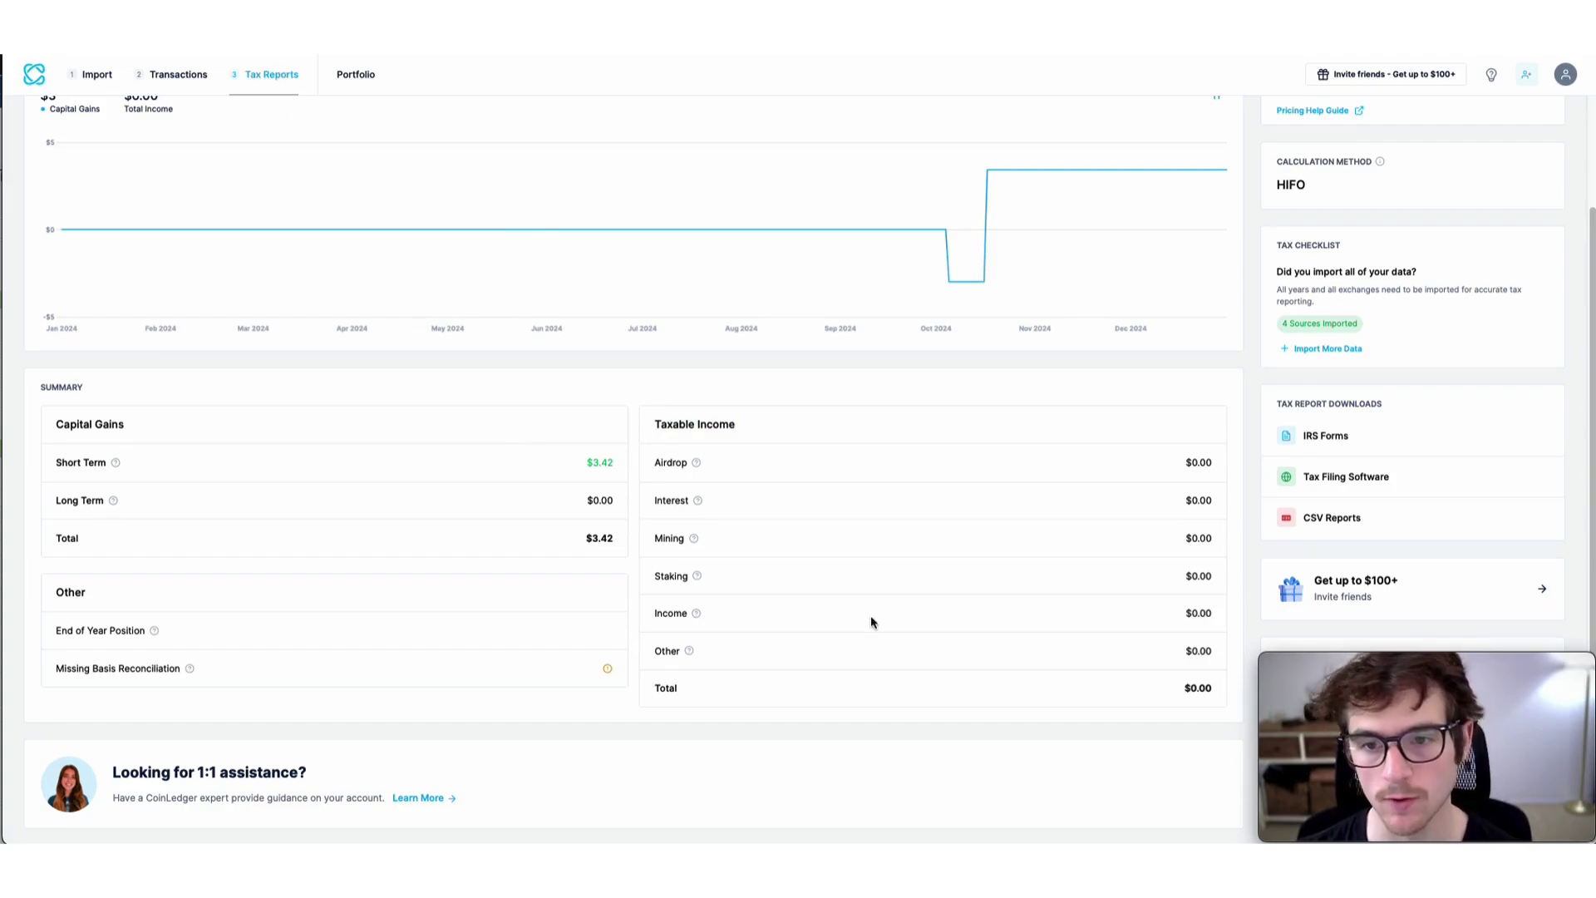